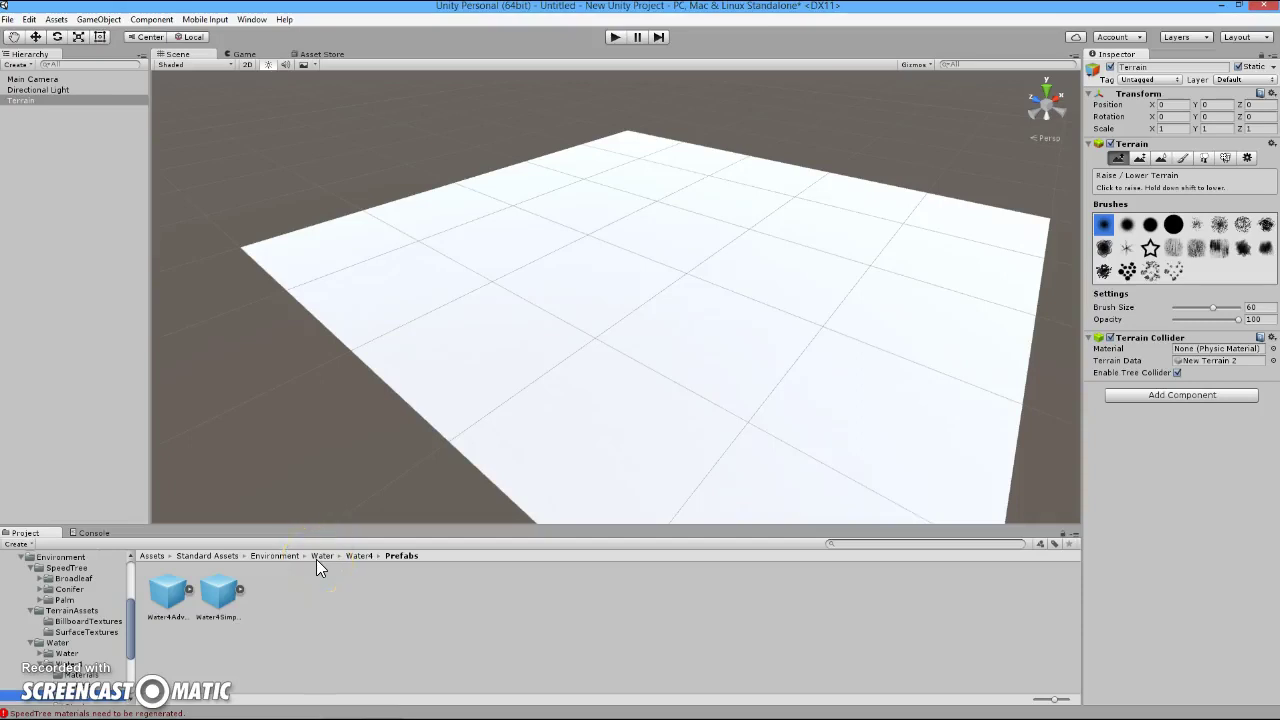
# Step: Try the Set Height, Smooth and Paint Texture terrain tools, ending on Raise/Lower Terrain
pyautogui.click(286, 450)
pyautogui.click(405, 382)
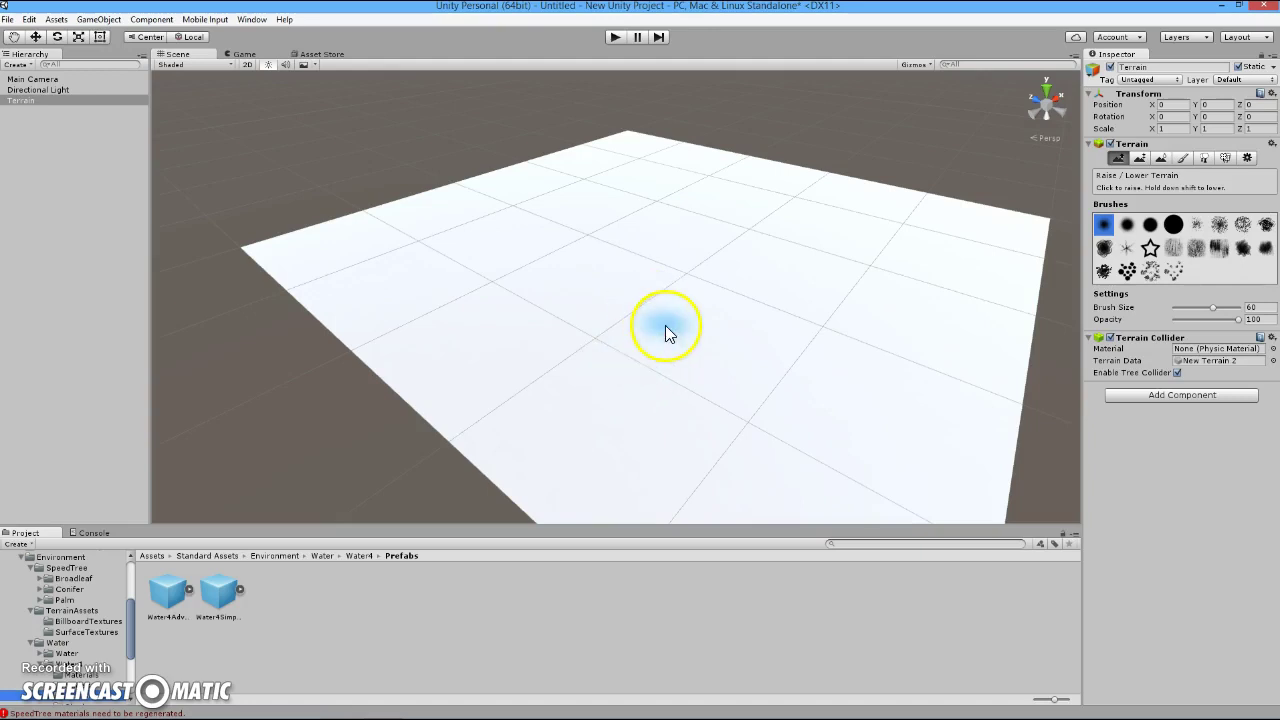
pyautogui.click(1120, 162)
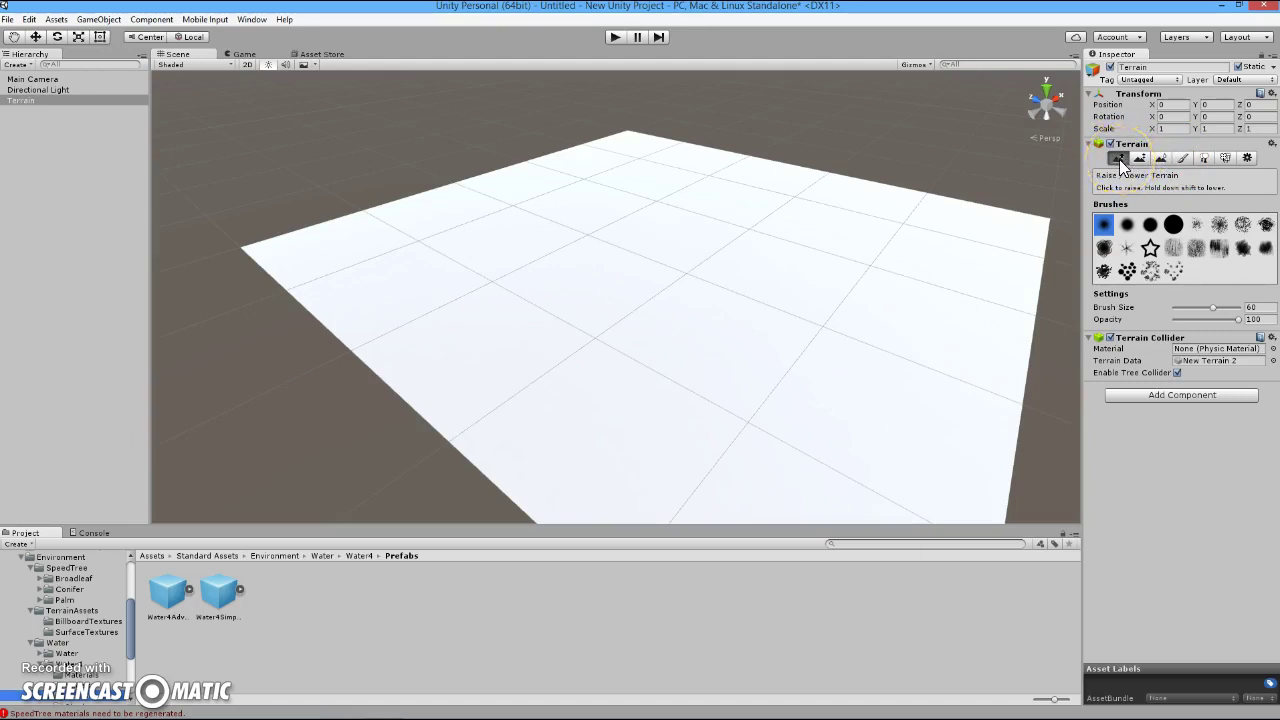
pyautogui.click(1141, 160)
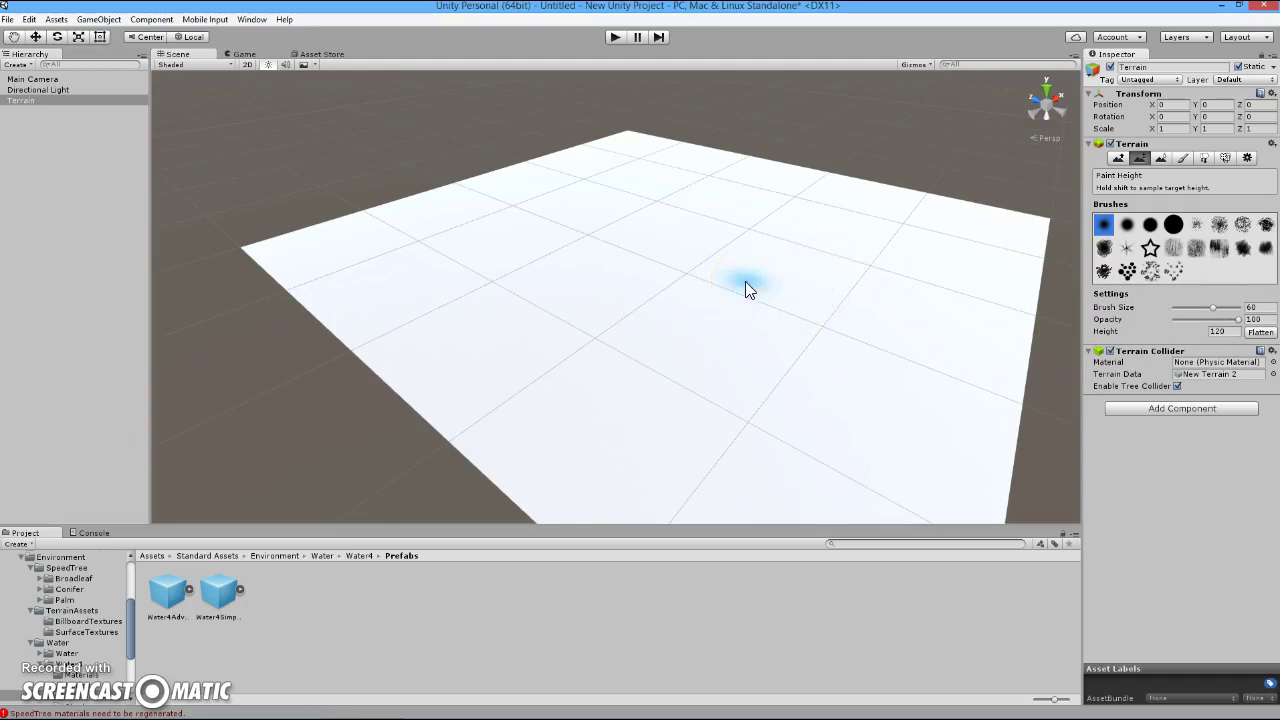
pyautogui.moveTo(745, 283)
pyautogui.mouseDown()
pyautogui.moveTo(757, 271)
pyautogui.moveTo(1148, 338)
pyautogui.mouseUp()
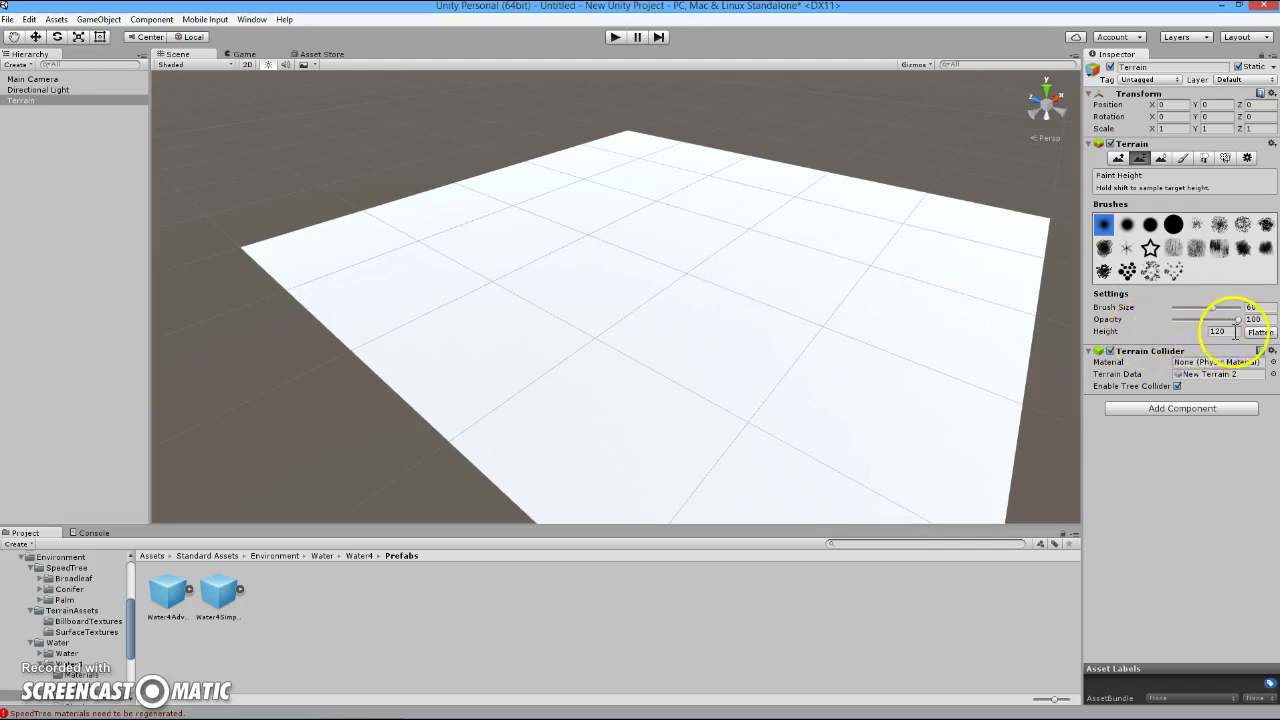
pyautogui.click(1164, 157)
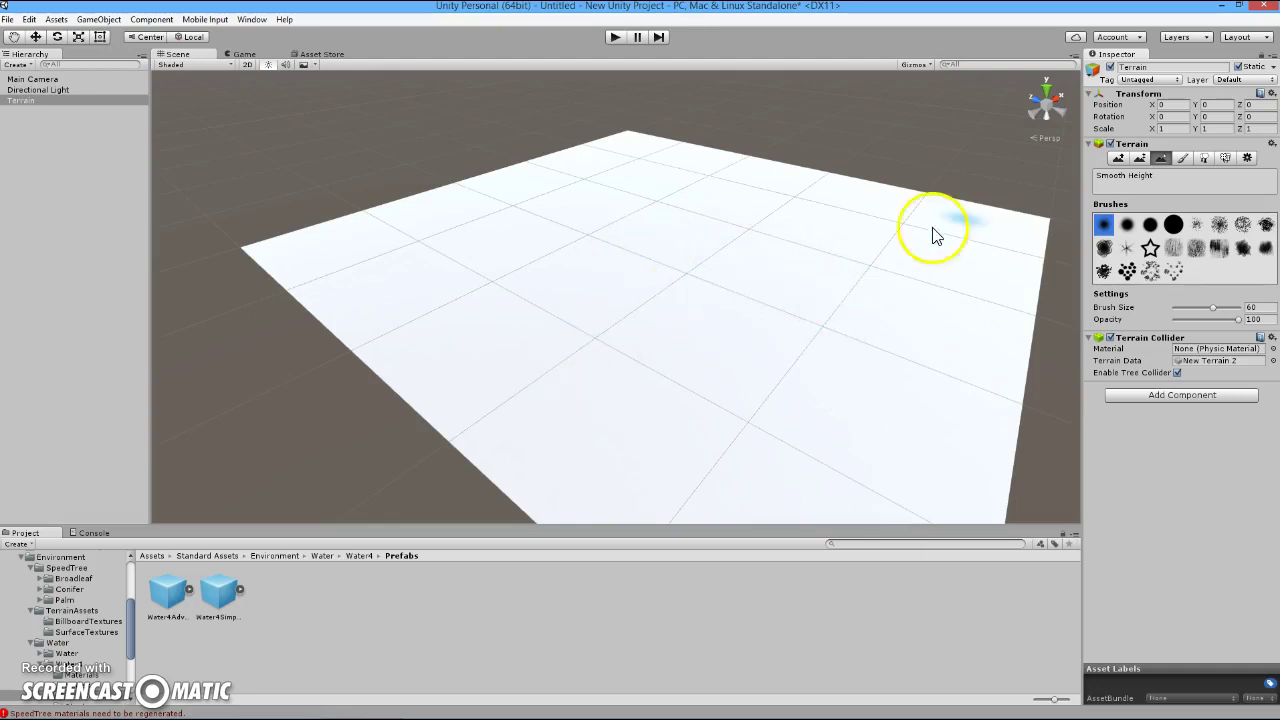
pyautogui.click(1117, 159)
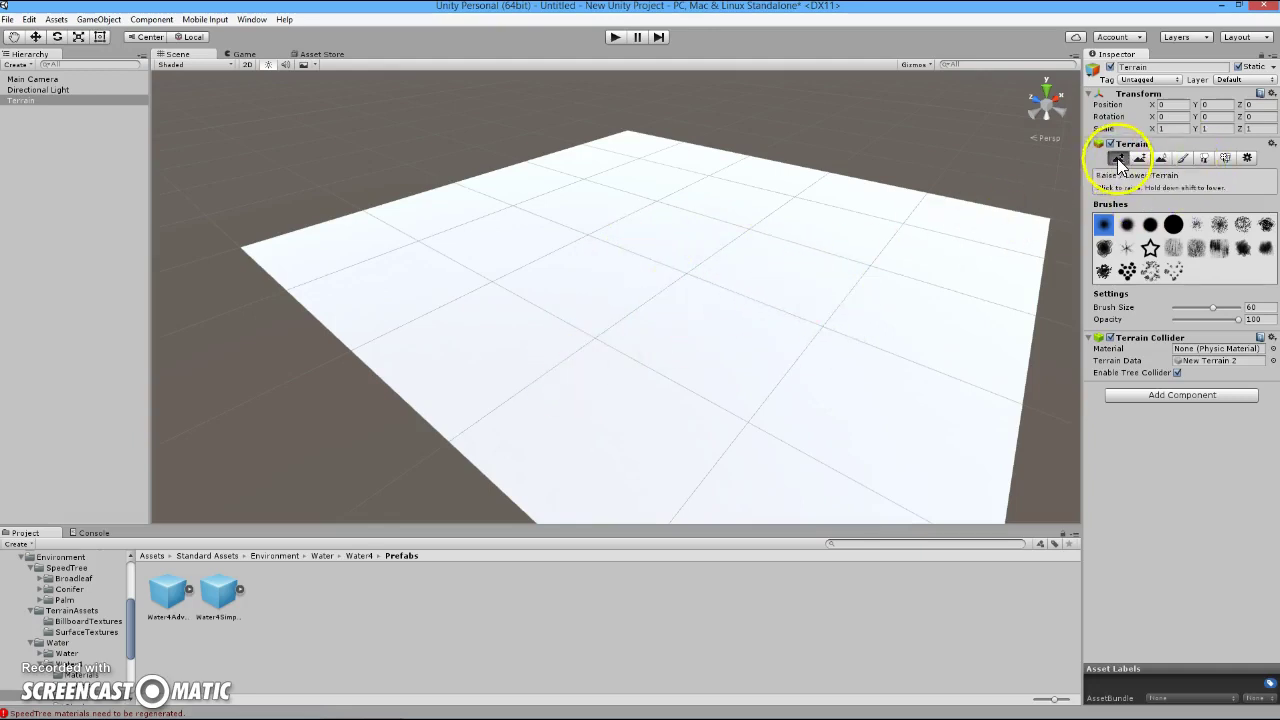
pyautogui.click(1183, 159)
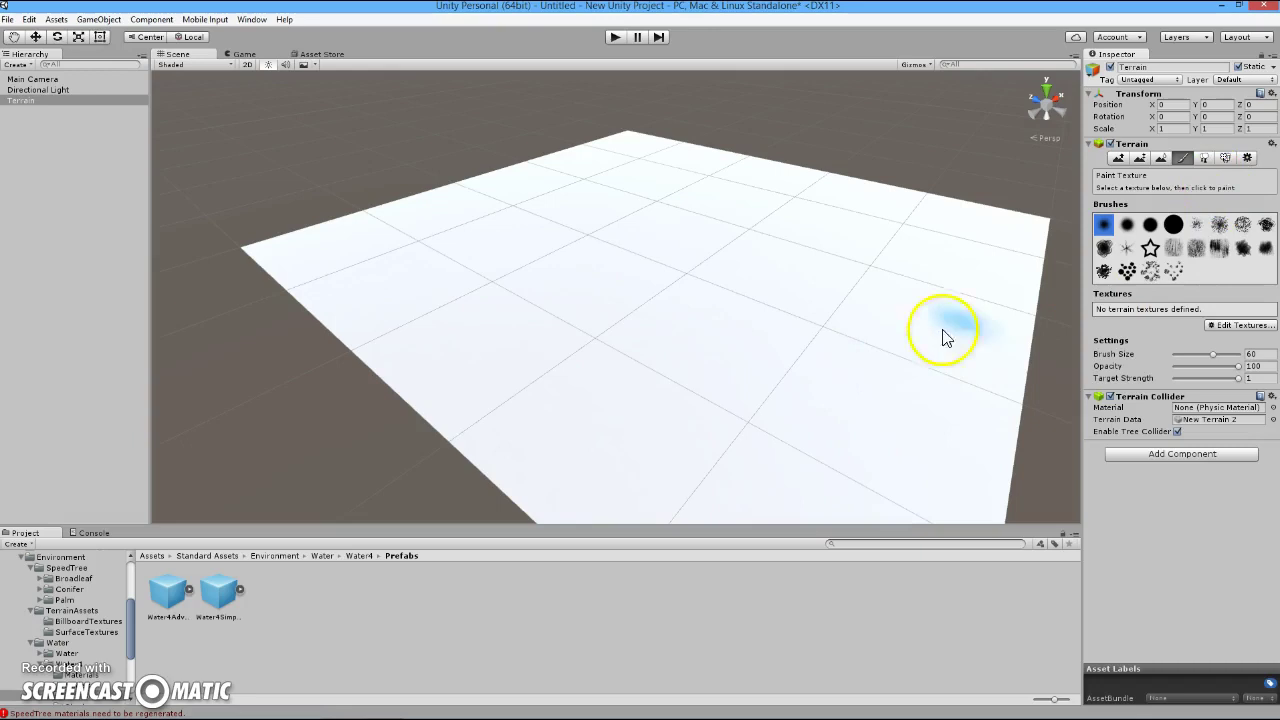
pyautogui.click(1119, 159)
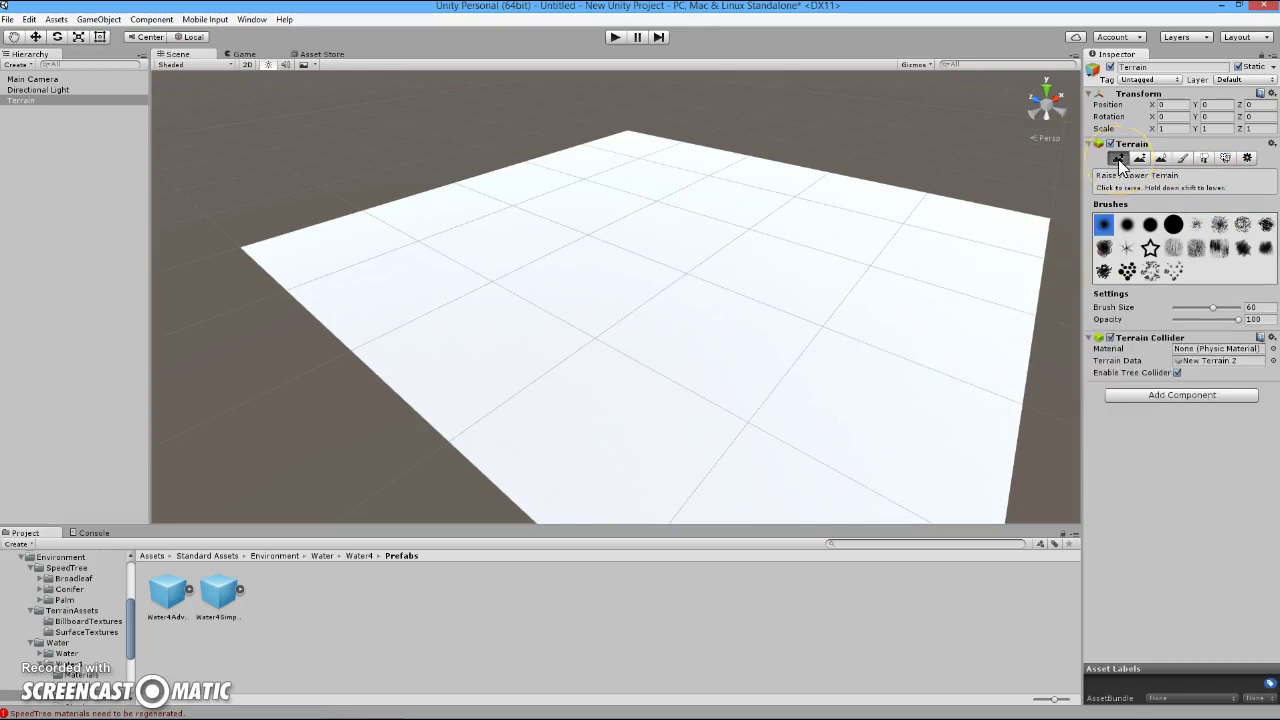
pyautogui.click(1119, 161)
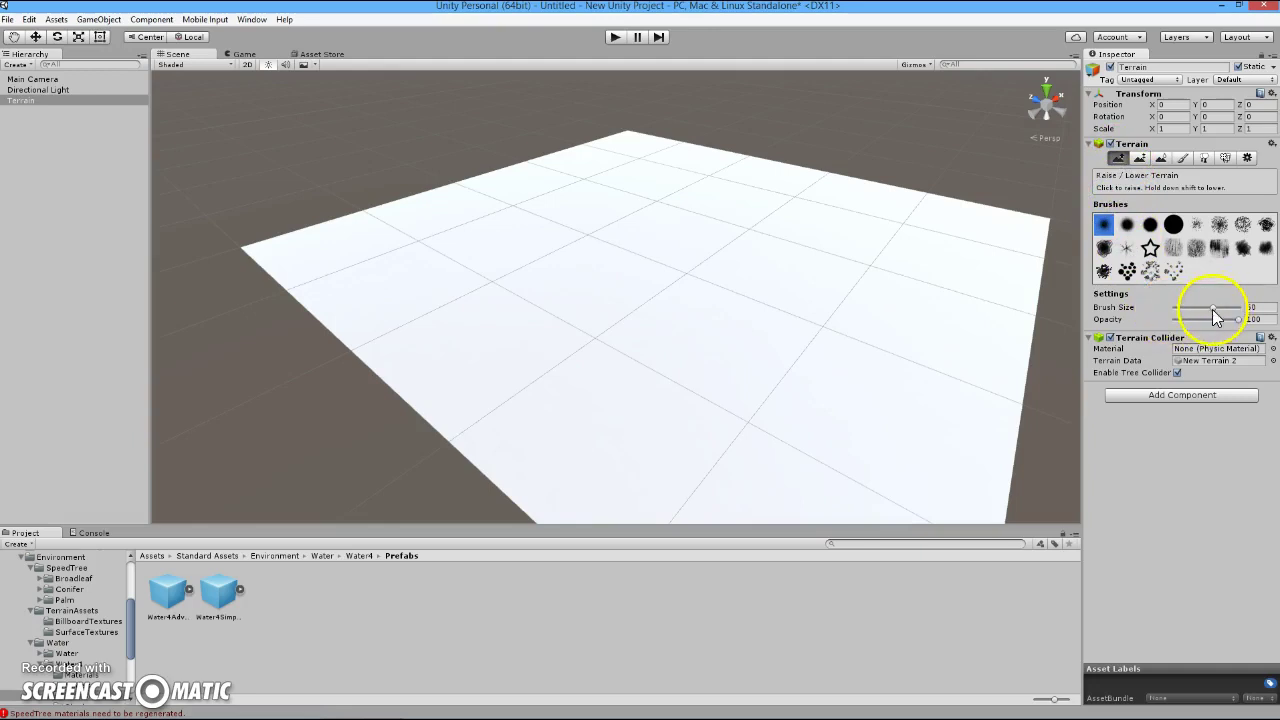
# Step: Set brush size 100 and opacity 55, undo a test stroke, and raise a left-side ridge
pyautogui.moveTo(1212, 307); pyautogui.dragTo(1246, 310)
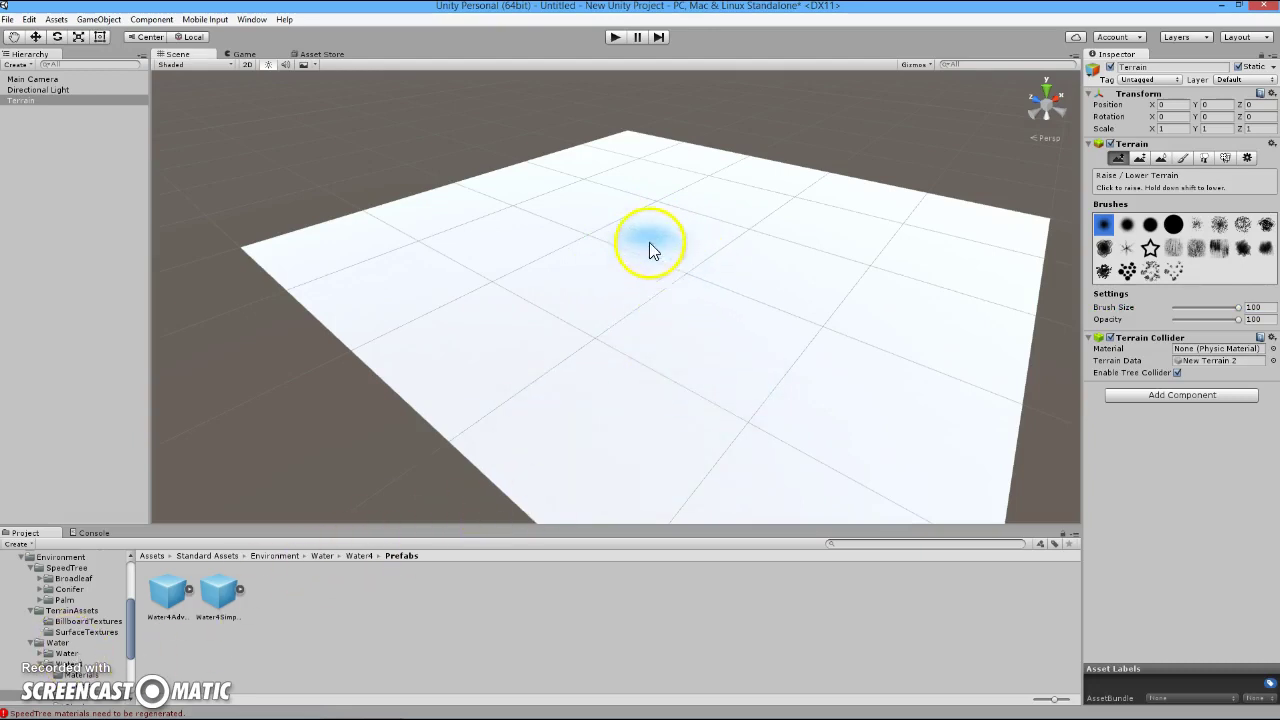
pyautogui.moveTo(641, 205)
pyautogui.mouseDown()
pyautogui.moveTo(576, 265)
pyautogui.moveTo(574, 346)
pyautogui.moveTo(629, 382)
pyautogui.moveTo(759, 377)
pyautogui.moveTo(812, 331)
pyautogui.moveTo(804, 266)
pyautogui.moveTo(743, 227)
pyautogui.moveTo(711, 332)
pyautogui.moveTo(566, 423)
pyautogui.mouseUp()
pyautogui.hotkey('ctrl', 'z')
pyautogui.moveTo(1238, 319); pyautogui.dragTo(1210, 322)
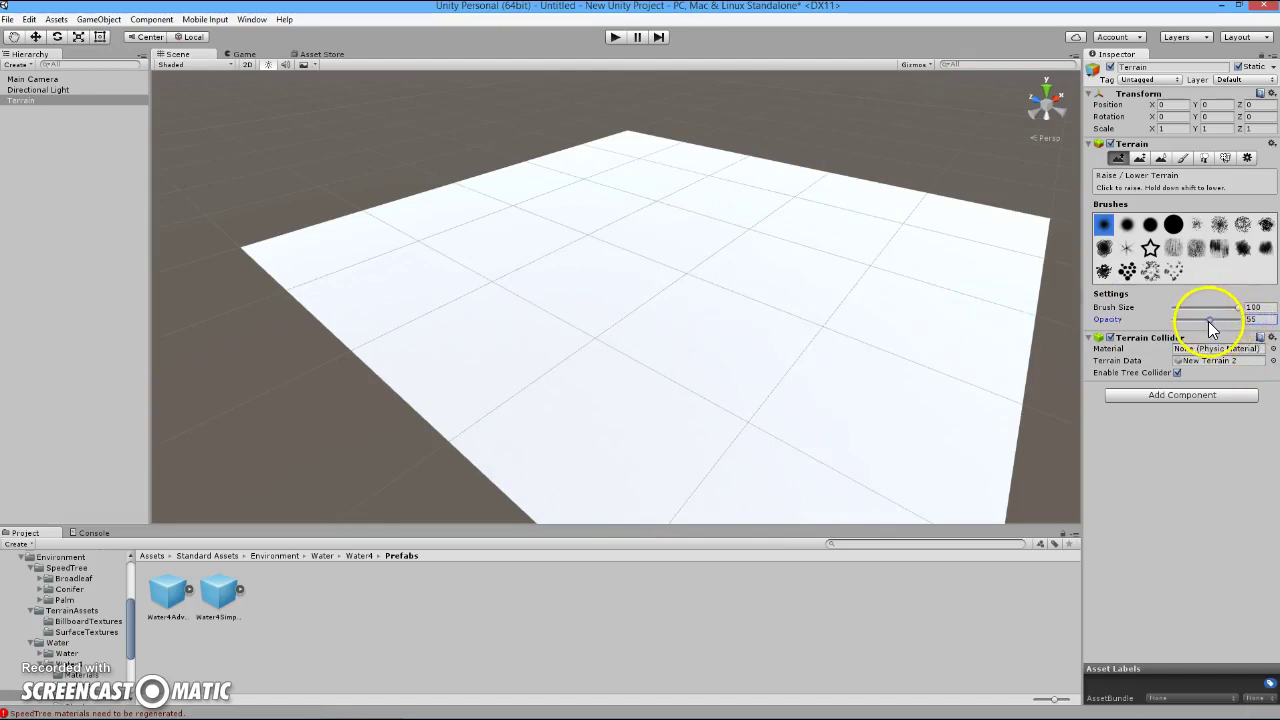
pyautogui.moveTo(587, 221)
pyautogui.mouseDown()
pyautogui.moveTo(529, 243)
pyautogui.moveTo(494, 287)
pyautogui.moveTo(528, 286)
pyautogui.moveTo(527, 379)
pyautogui.moveTo(609, 177)
pyautogui.moveTo(590, 219)
pyautogui.moveTo(690, 190)
pyautogui.moveTo(643, 183)
pyautogui.moveTo(766, 200)
pyautogui.moveTo(753, 200)
pyautogui.moveTo(883, 283)
pyautogui.moveTo(905, 333)
pyautogui.moveTo(820, 468)
pyautogui.moveTo(611, 439)
pyautogui.moveTo(493, 336)
pyautogui.moveTo(465, 286)
pyautogui.moveTo(511, 394)
pyautogui.moveTo(717, 466)
pyautogui.moveTo(945, 446)
pyautogui.moveTo(880, 440)
pyautogui.moveTo(942, 322)
pyautogui.moveTo(916, 339)
pyautogui.moveTo(884, 251)
pyautogui.moveTo(936, 305)
pyautogui.moveTo(962, 259)
pyautogui.moveTo(978, 293)
pyautogui.moveTo(771, 197)
pyautogui.moveTo(807, 224)
pyautogui.moveTo(826, 221)
pyautogui.moveTo(731, 190)
pyautogui.moveTo(637, 183)
pyautogui.moveTo(585, 197)
pyautogui.moveTo(614, 190)
pyautogui.moveTo(547, 216)
pyautogui.moveTo(462, 297)
pyautogui.moveTo(479, 259)
pyautogui.moveTo(459, 339)
pyautogui.moveTo(511, 248)
pyautogui.moveTo(606, 189)
pyautogui.moveTo(713, 174)
pyautogui.mouseUp()
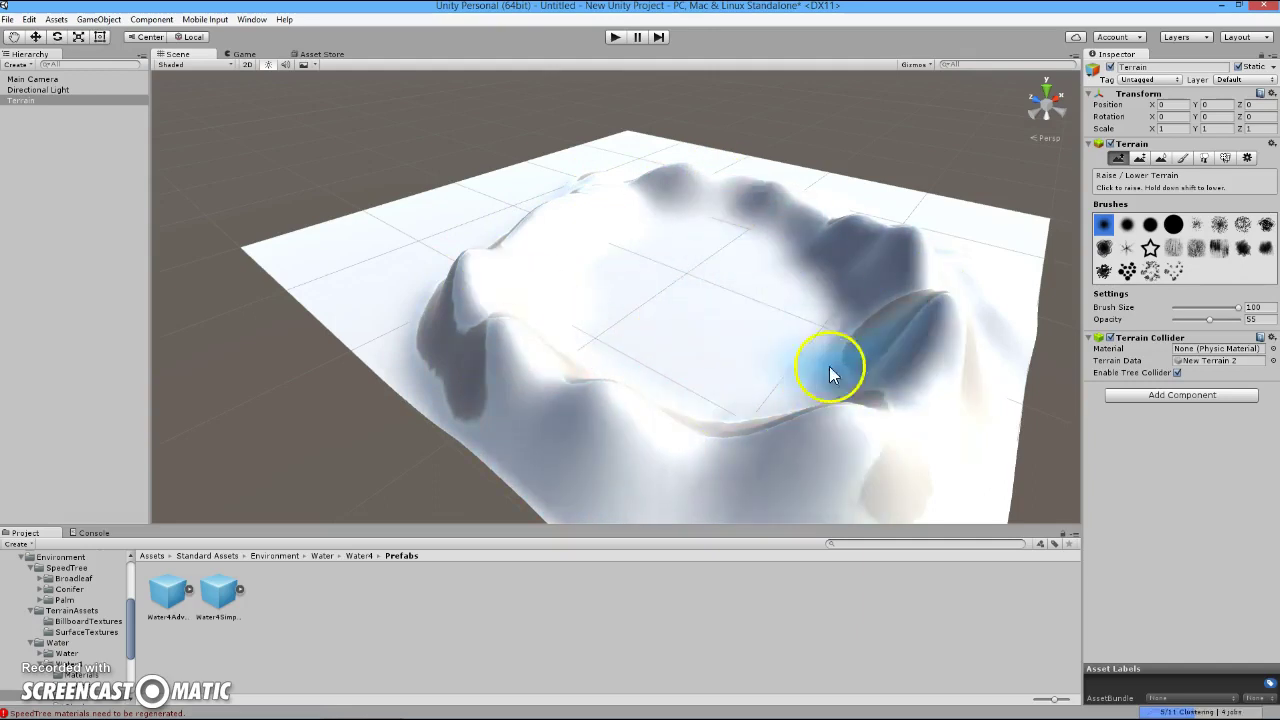
# Step: Orbit the Scene view for a closer look at the crater's ring of hills
pyautogui.moveTo(777, 294); pyautogui.dragTo(952, 260, button='right')
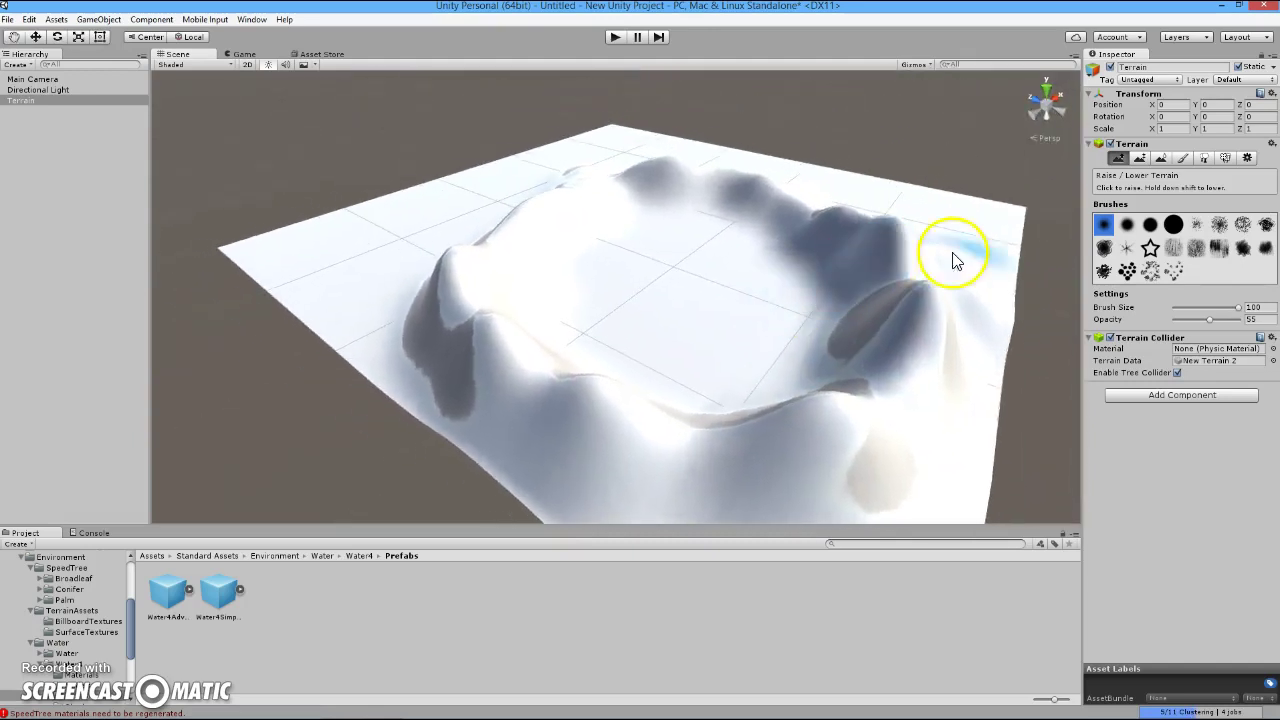
# Step: Add the GrassHill albedo as the first terrain texture through Paint Texture's Add Texture dialog
pyautogui.click(1182, 158)
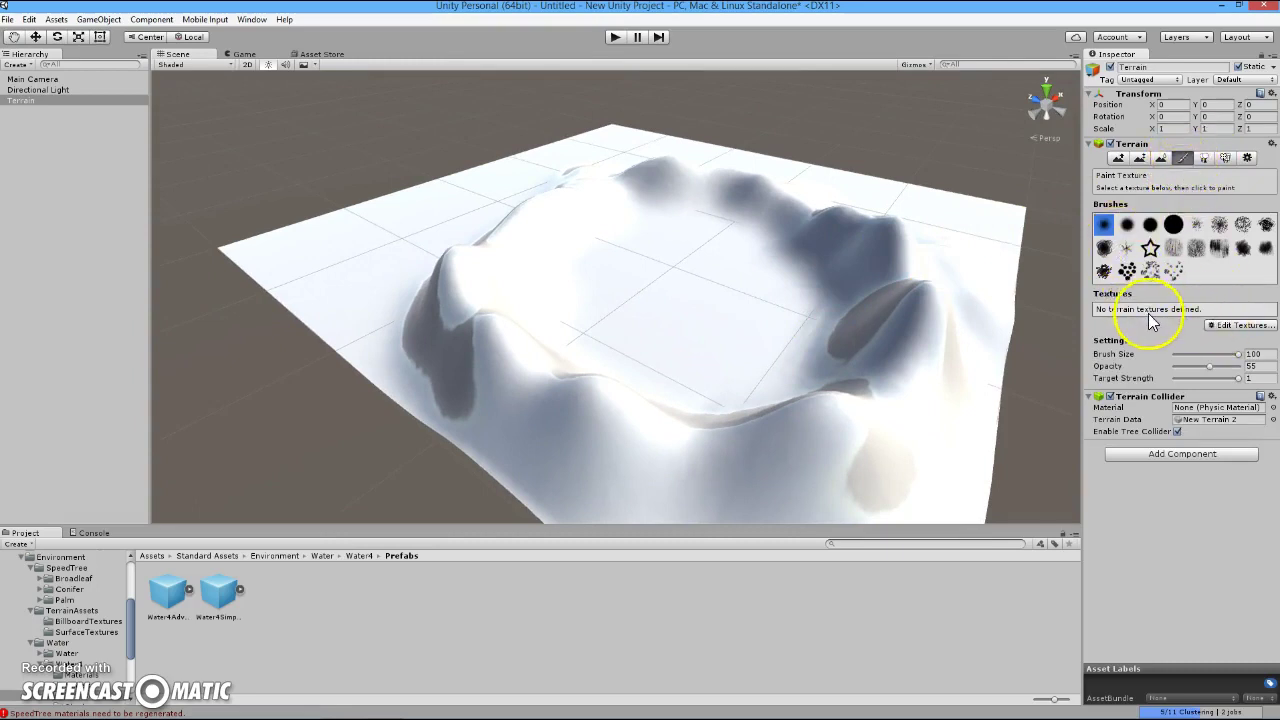
pyautogui.click(1238, 327)
pyautogui.click(1215, 330)
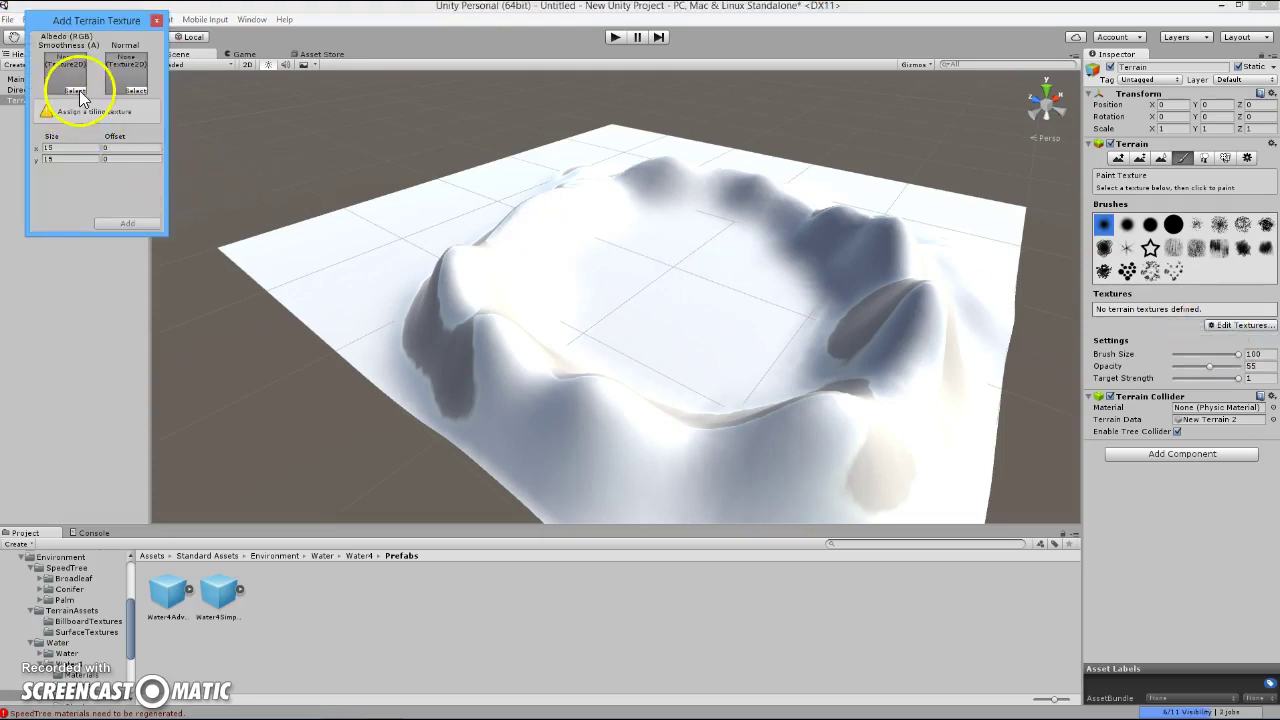
pyautogui.moveTo(101, 24); pyautogui.dragTo(621, 190)
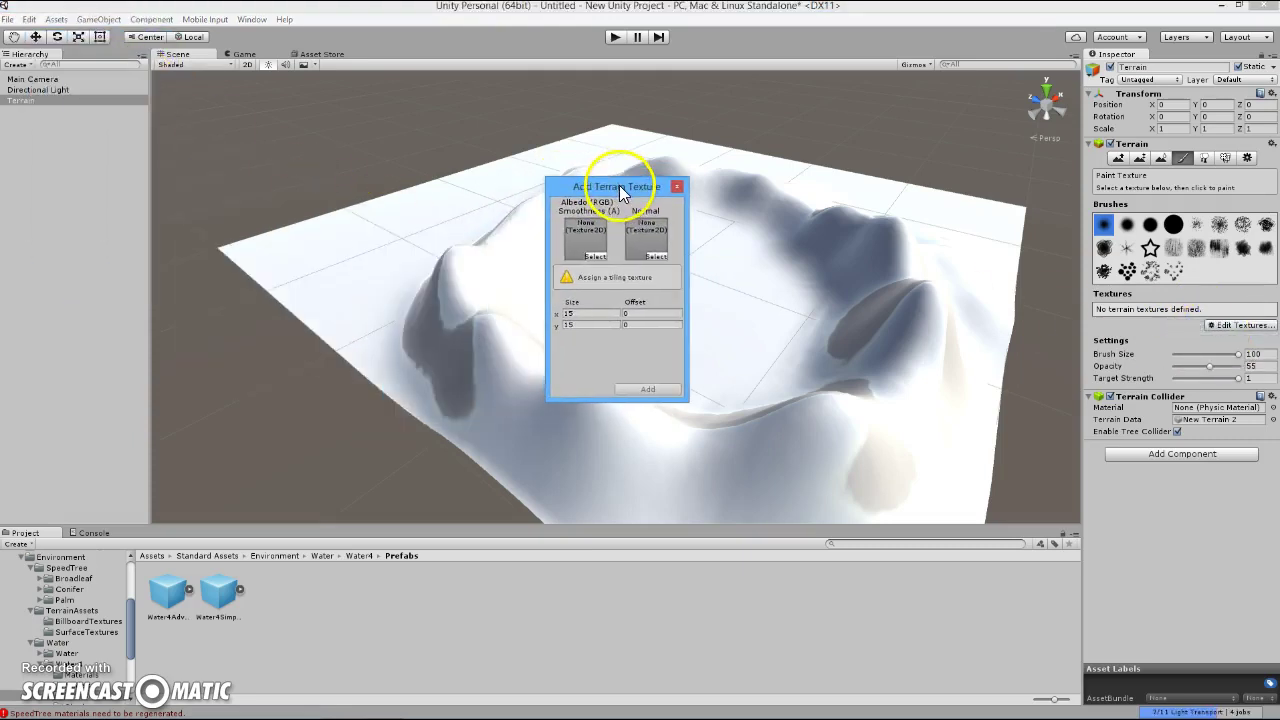
pyautogui.click(594, 257)
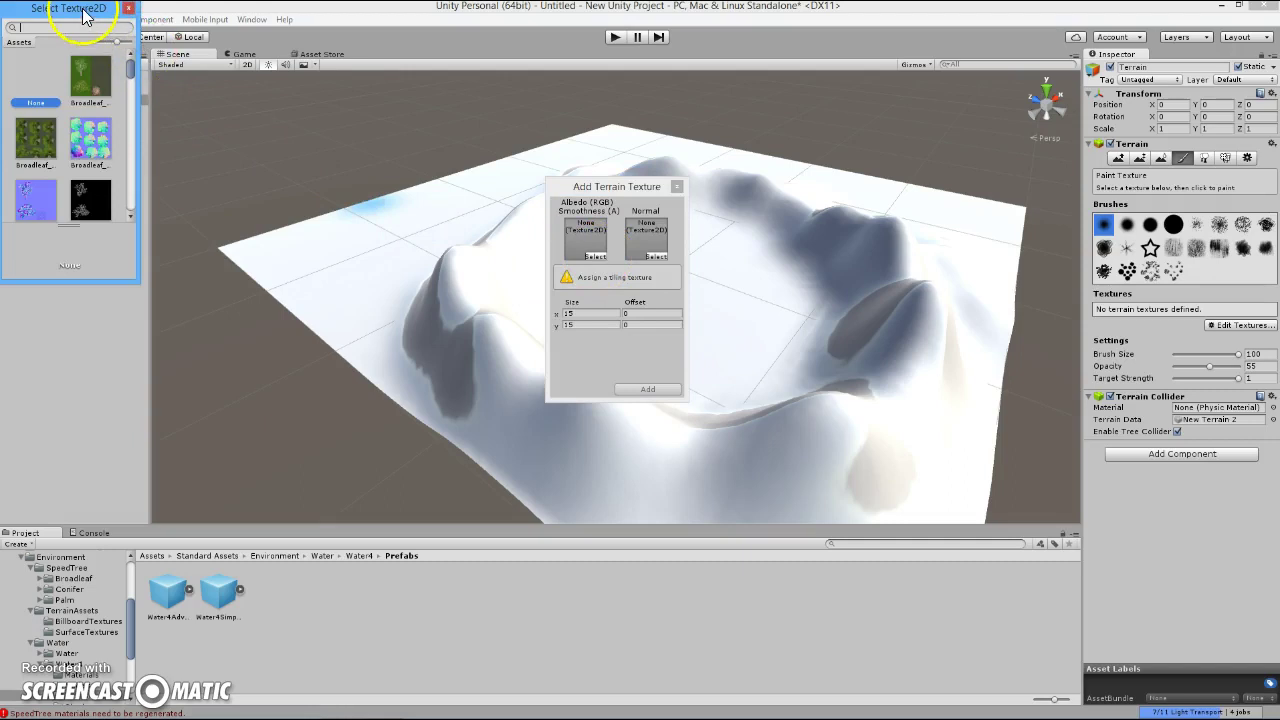
pyautogui.moveTo(86, 14); pyautogui.dragTo(436, 159)
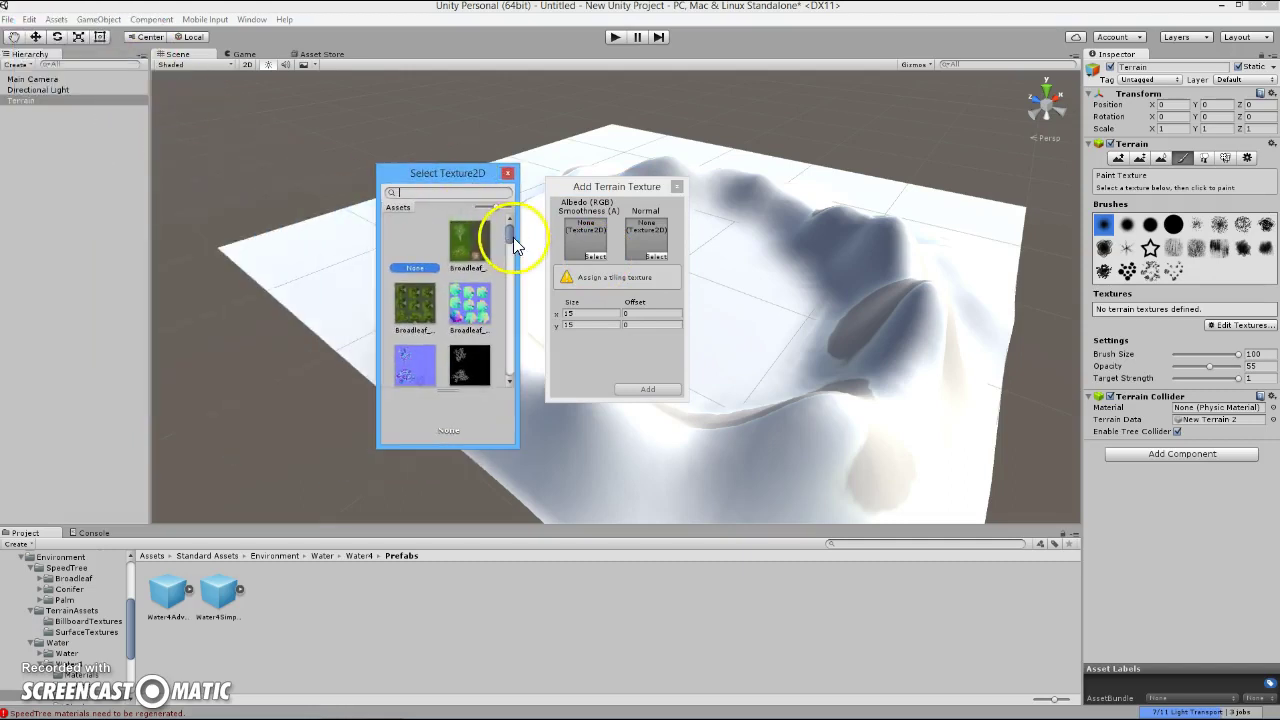
pyautogui.moveTo(508, 243); pyautogui.dragTo(496, 313)
pyautogui.click(401, 303)
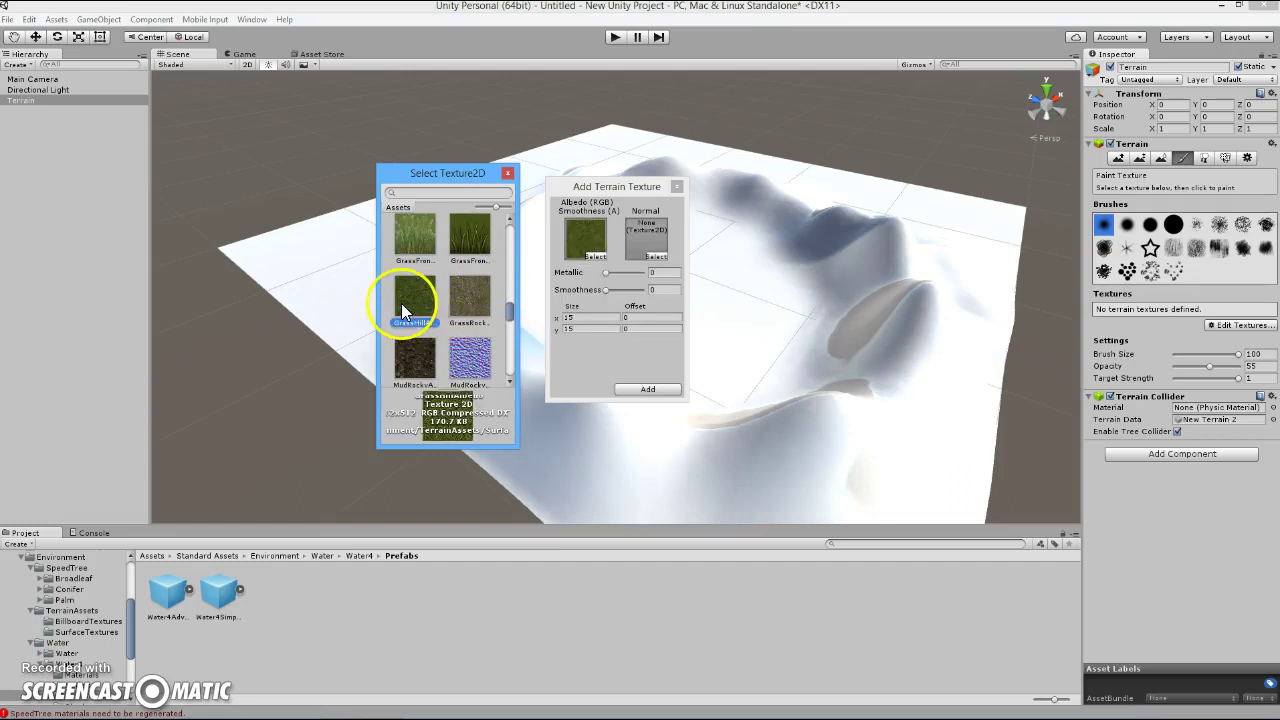
pyautogui.doubleClick(409, 301)
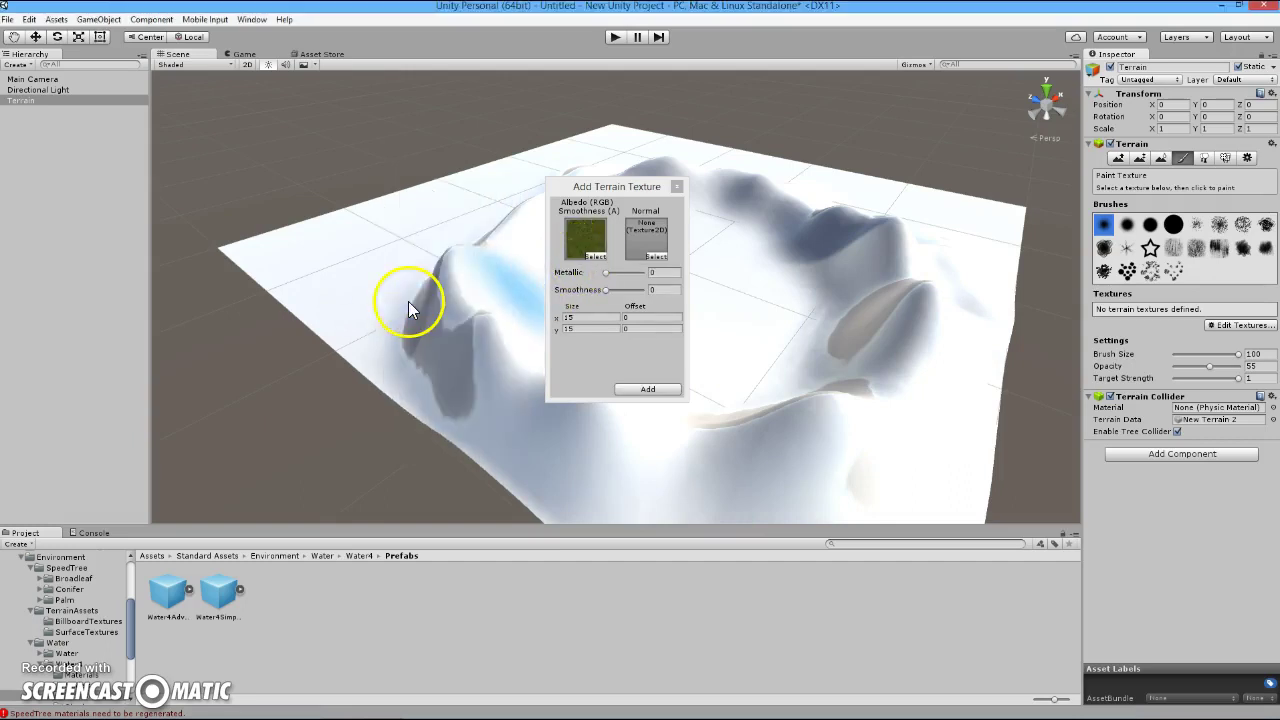
pyautogui.click(640, 390)
pyautogui.moveTo(630, 393)
pyautogui.mouseDown()
pyautogui.moveTo(746, 363)
pyautogui.moveTo(603, 421)
pyautogui.moveTo(527, 241)
pyautogui.moveTo(393, 275)
pyautogui.moveTo(814, 224)
pyautogui.moveTo(858, 407)
pyautogui.moveTo(879, 372)
pyautogui.moveTo(920, 381)
pyautogui.moveTo(907, 291)
pyautogui.moveTo(560, 382)
pyautogui.moveTo(508, 269)
pyautogui.moveTo(826, 242)
pyautogui.moveTo(729, 425)
pyautogui.moveTo(720, 297)
pyautogui.moveTo(988, 378)
pyautogui.mouseUp()
# Step: Add the GrassRocky albedo as a second terrain texture
pyautogui.click(663, 323)
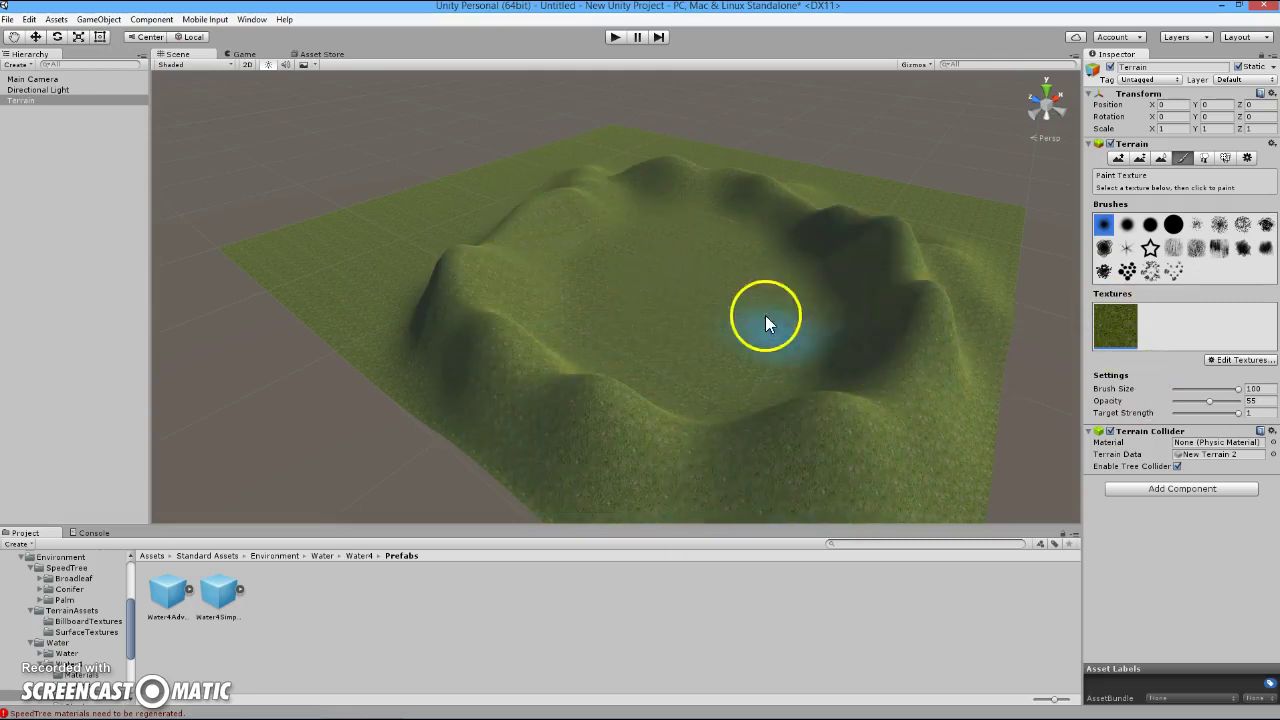
pyautogui.moveTo(777, 345)
pyautogui.mouseDown()
pyautogui.moveTo(750, 297)
pyautogui.moveTo(618, 357)
pyautogui.moveTo(689, 318)
pyautogui.moveTo(656, 344)
pyautogui.mouseUp()
pyautogui.moveTo(722, 316); pyautogui.dragTo(697, 300)
pyautogui.click(1220, 365)
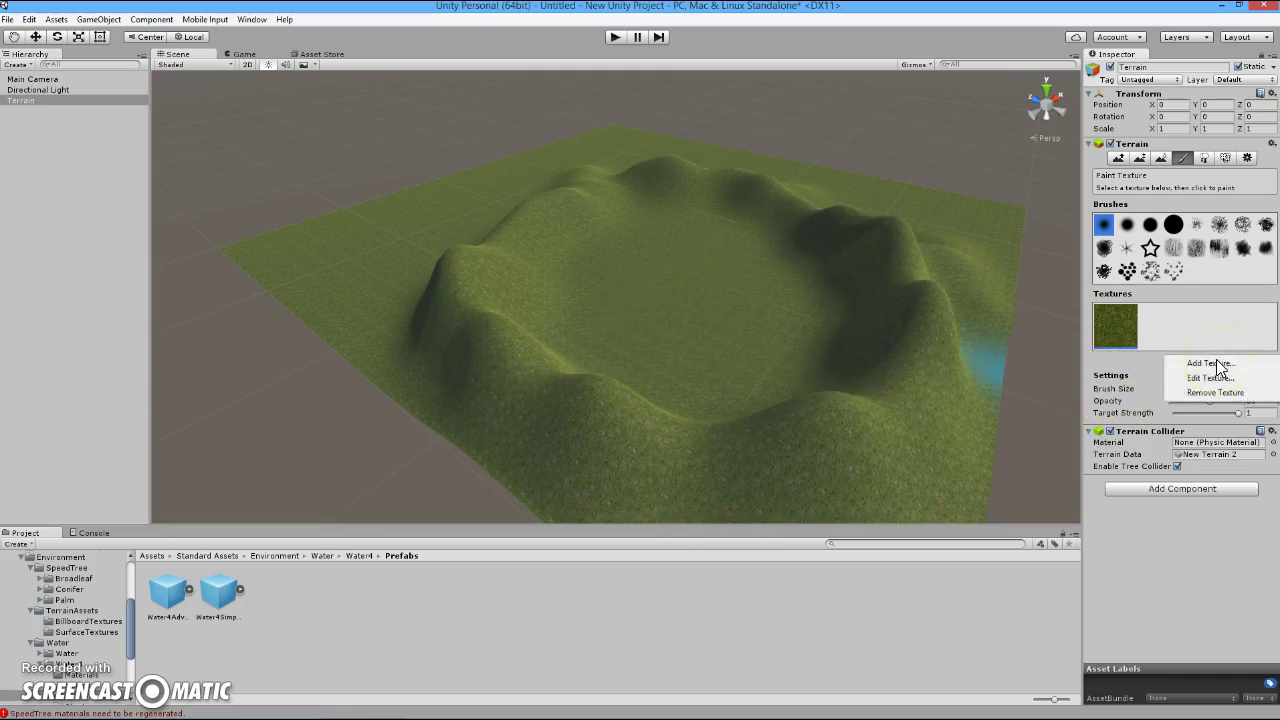
pyautogui.click(1212, 364)
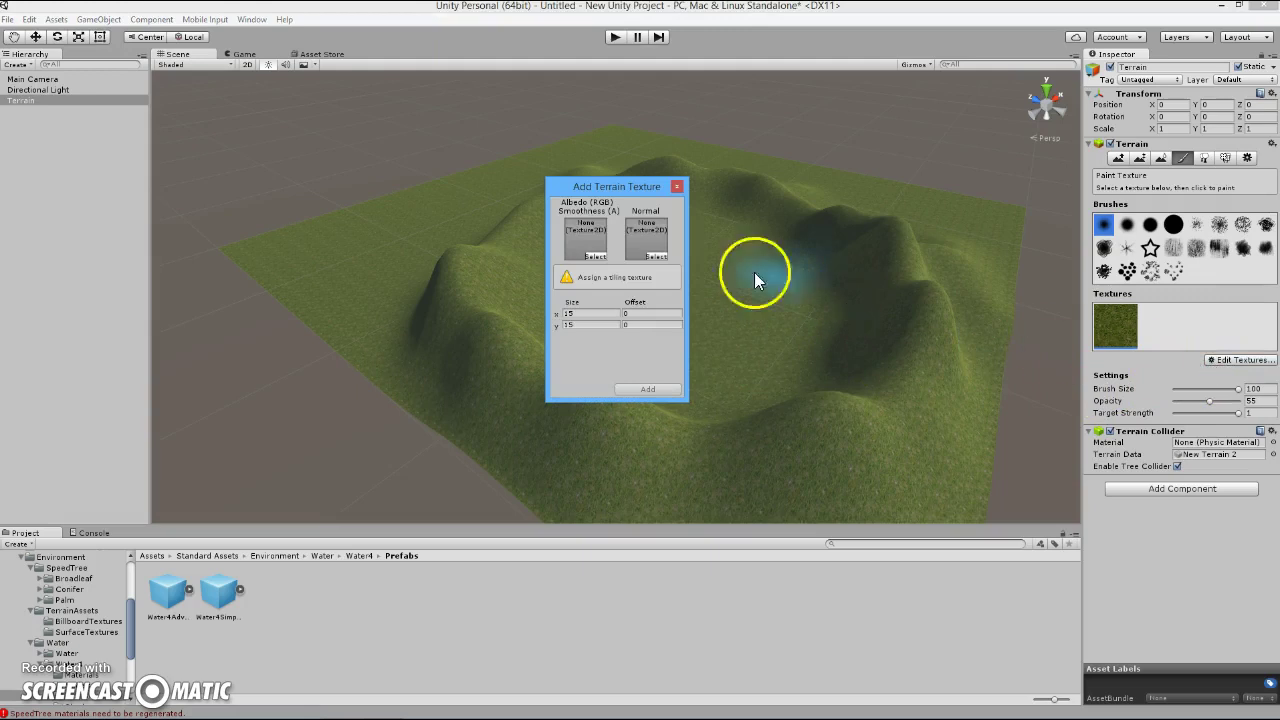
pyautogui.click(596, 256)
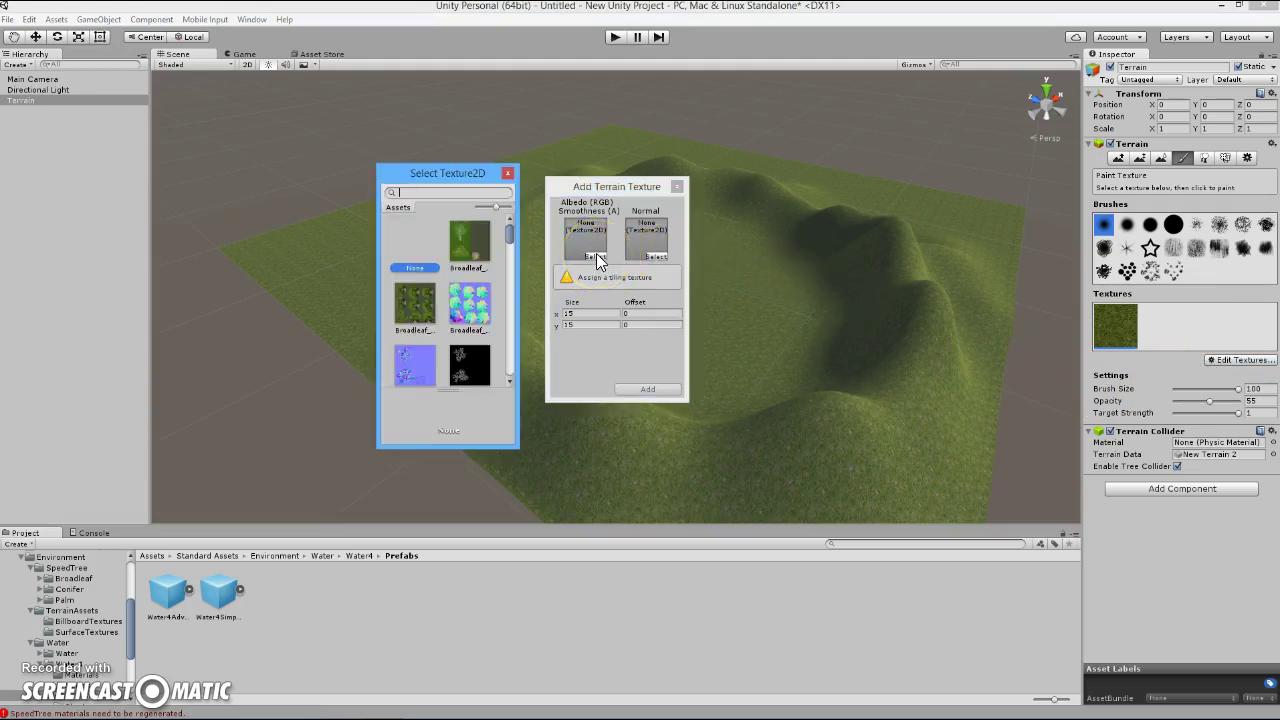
pyautogui.moveTo(457, 216); pyautogui.dragTo(504, 312)
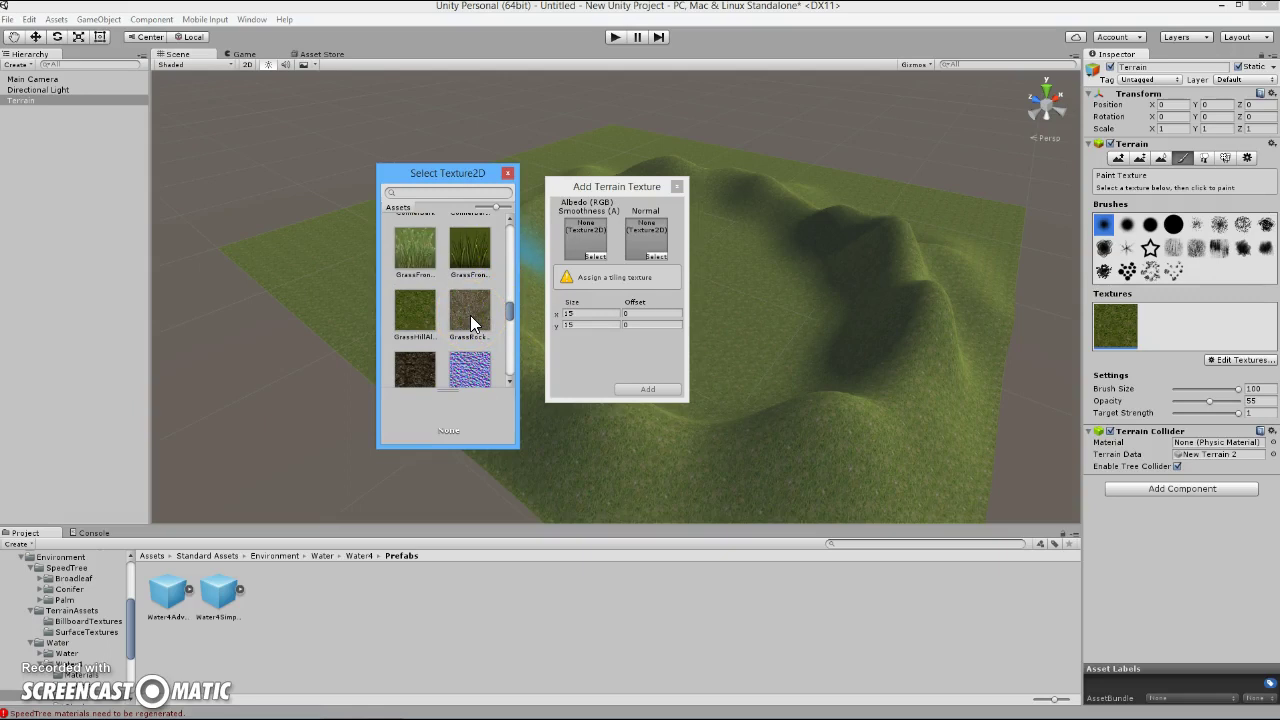
pyautogui.click(467, 317)
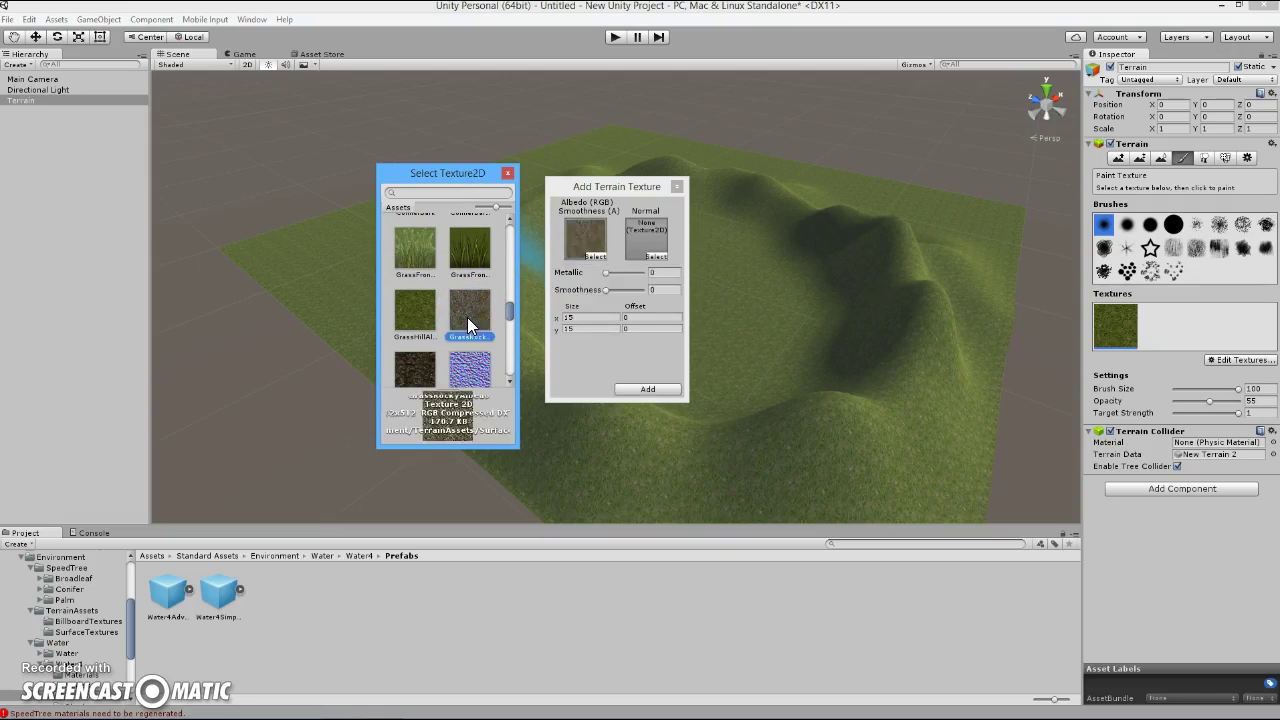
pyautogui.doubleClick(469, 313)
pyautogui.click(648, 389)
# Step: Select the GrassRocky texture in the Textures list and apply its settings
pyautogui.click(1130, 310)
pyautogui.doubleClick(1154, 313)
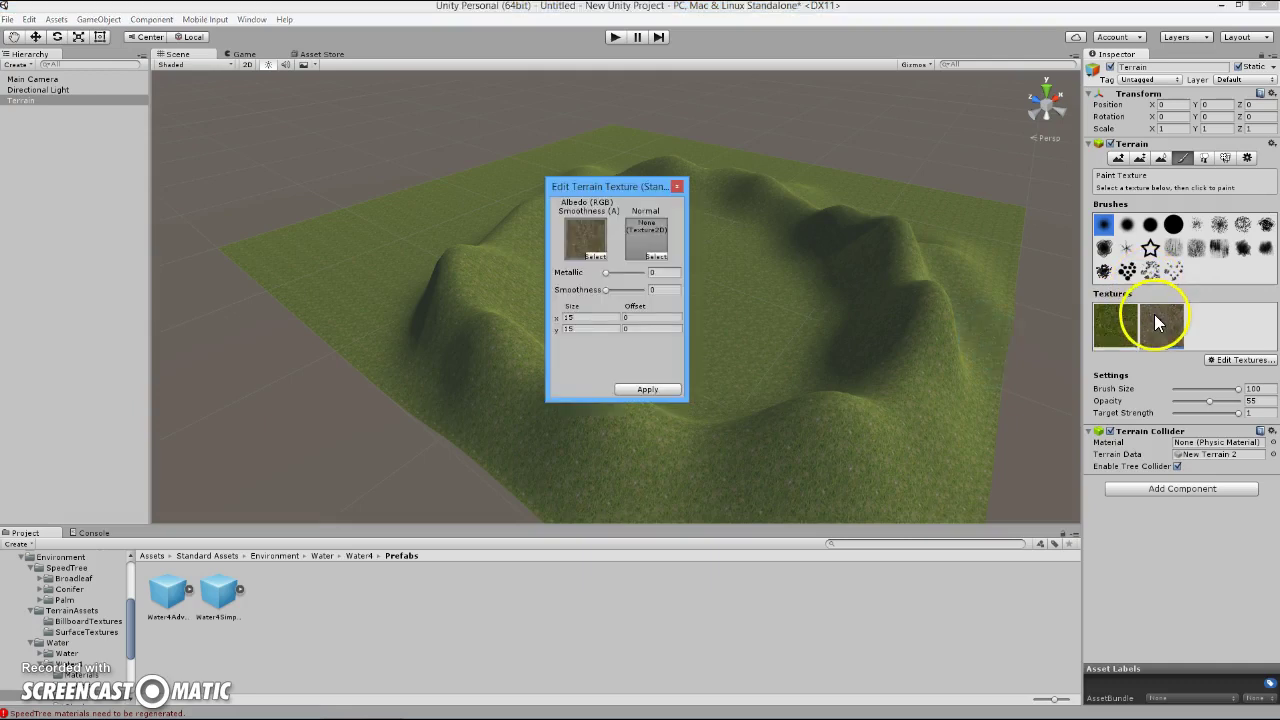
pyautogui.click(645, 390)
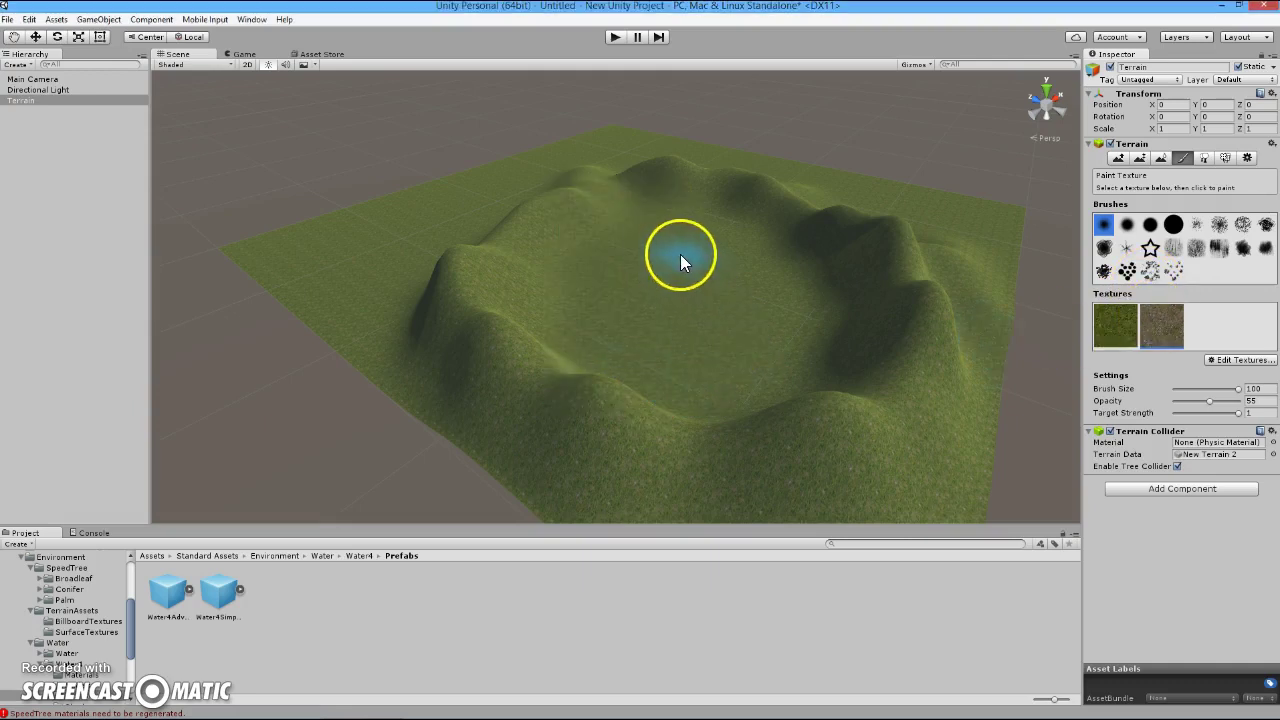
# Step: Paint the GrassRocky texture over the crater floor and its right side
pyautogui.moveTo(659, 223)
pyautogui.mouseDown()
pyautogui.moveTo(600, 308)
pyautogui.moveTo(600, 271)
pyautogui.moveTo(610, 347)
pyautogui.moveTo(701, 375)
pyautogui.moveTo(795, 348)
pyautogui.moveTo(678, 282)
pyautogui.mouseUp()
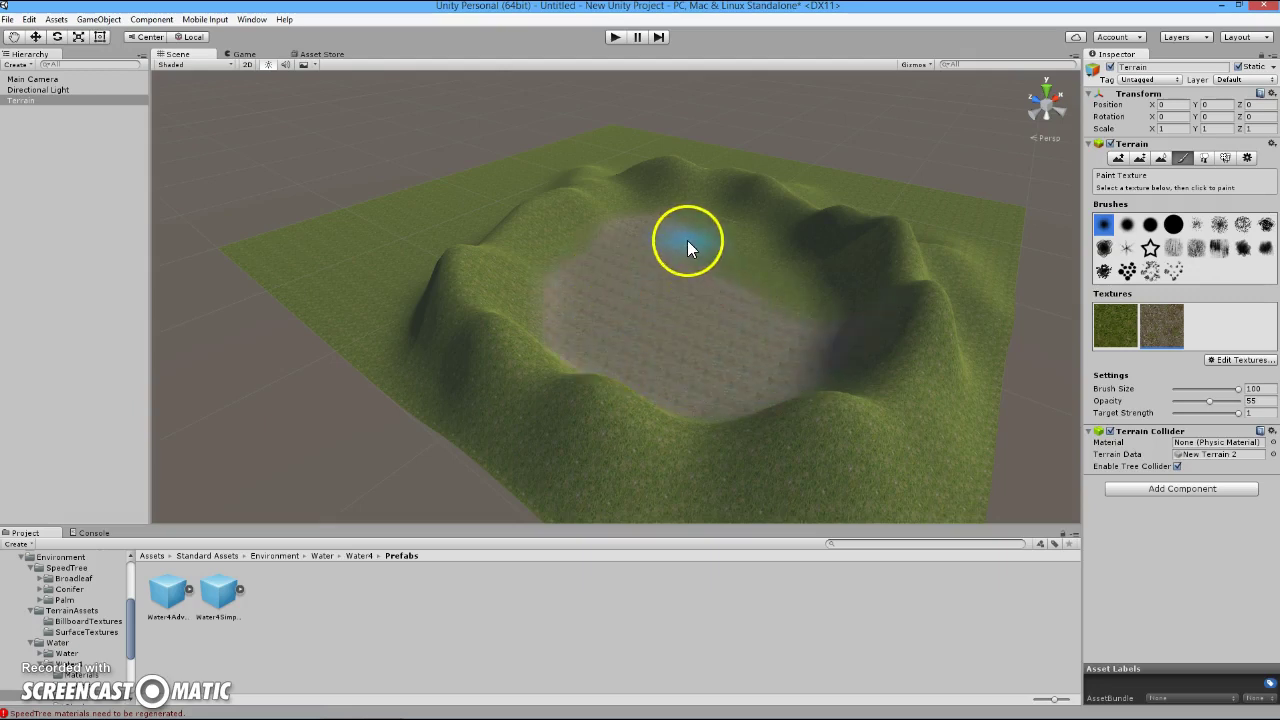
pyautogui.moveTo(707, 230)
pyautogui.mouseDown()
pyautogui.moveTo(688, 259)
pyautogui.moveTo(757, 297)
pyautogui.moveTo(761, 268)
pyautogui.moveTo(792, 321)
pyautogui.moveTo(735, 354)
pyautogui.moveTo(610, 295)
pyautogui.mouseUp()
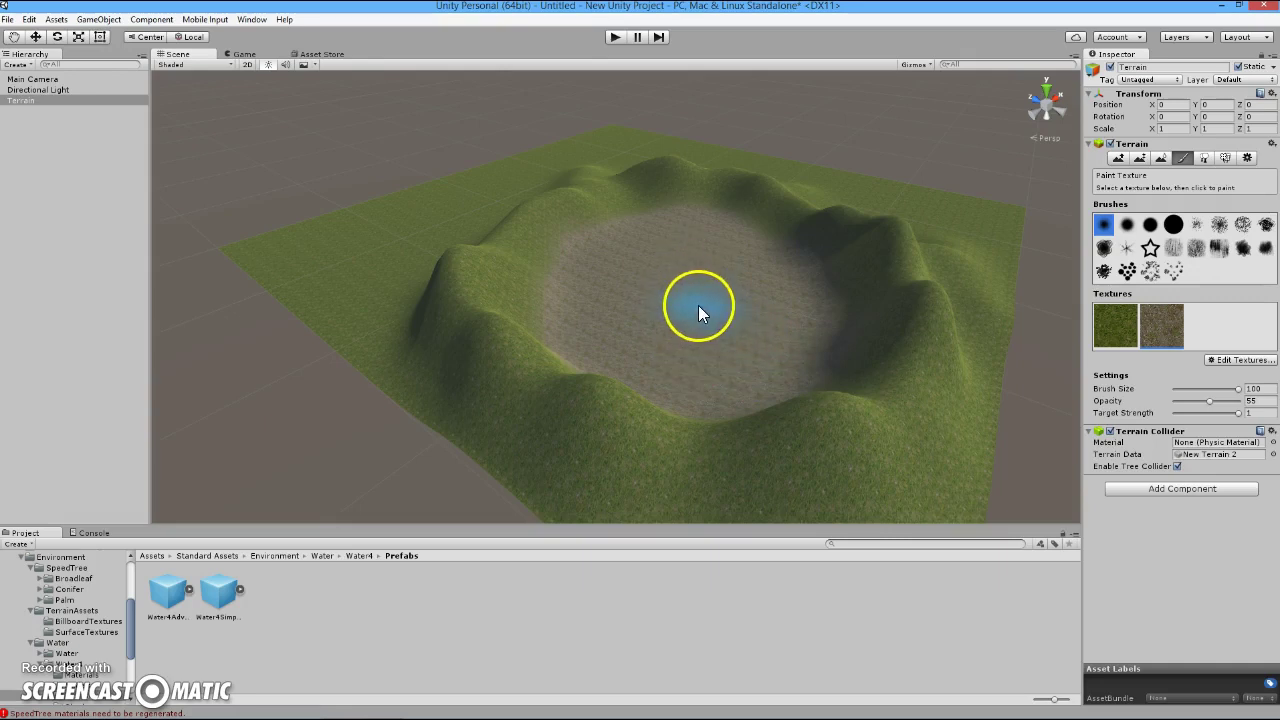
pyautogui.keyDown('alt'); pyautogui.moveTo(699, 316); pyautogui.dragTo(714, 245); pyautogui.keyUp('alt')
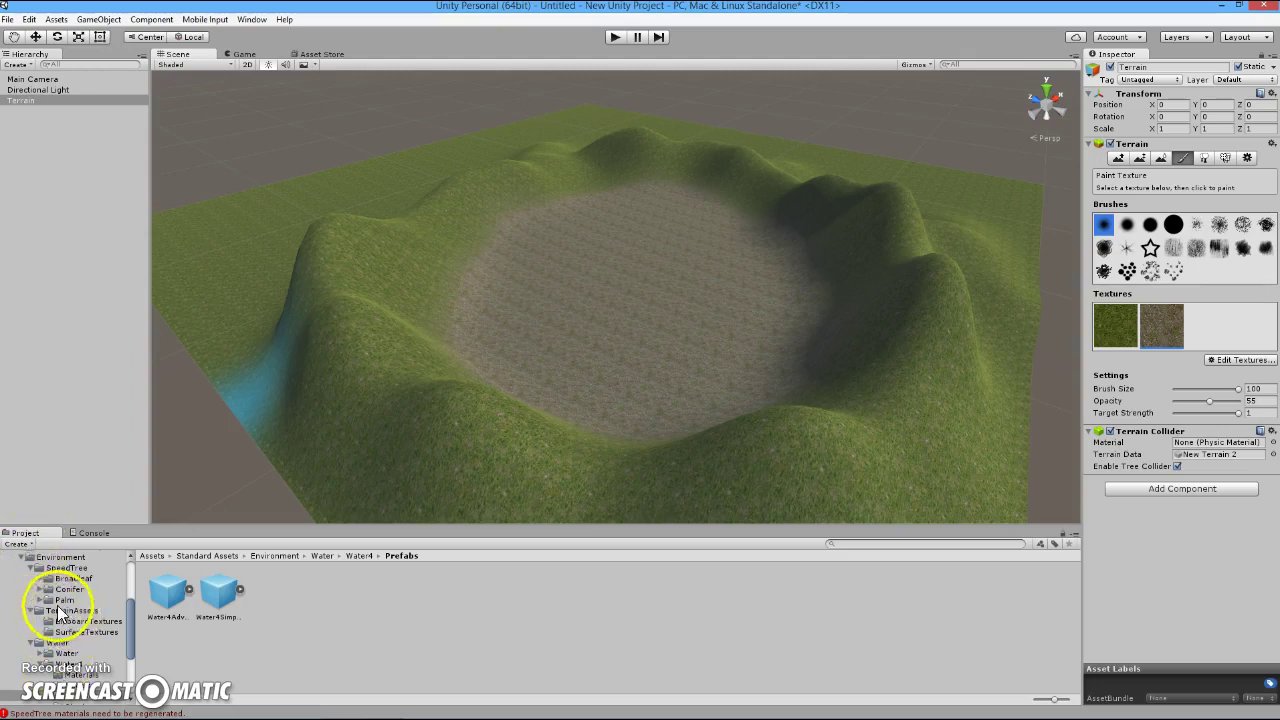
# Step: Browse to Standard Assets > Environment > Water > Water4 and open its Prefabs folder
pyautogui.click(128, 640)
pyautogui.moveTo(128, 639)
pyautogui.mouseDown()
pyautogui.moveTo(128, 592)
pyautogui.moveTo(130, 629)
pyautogui.mouseUp()
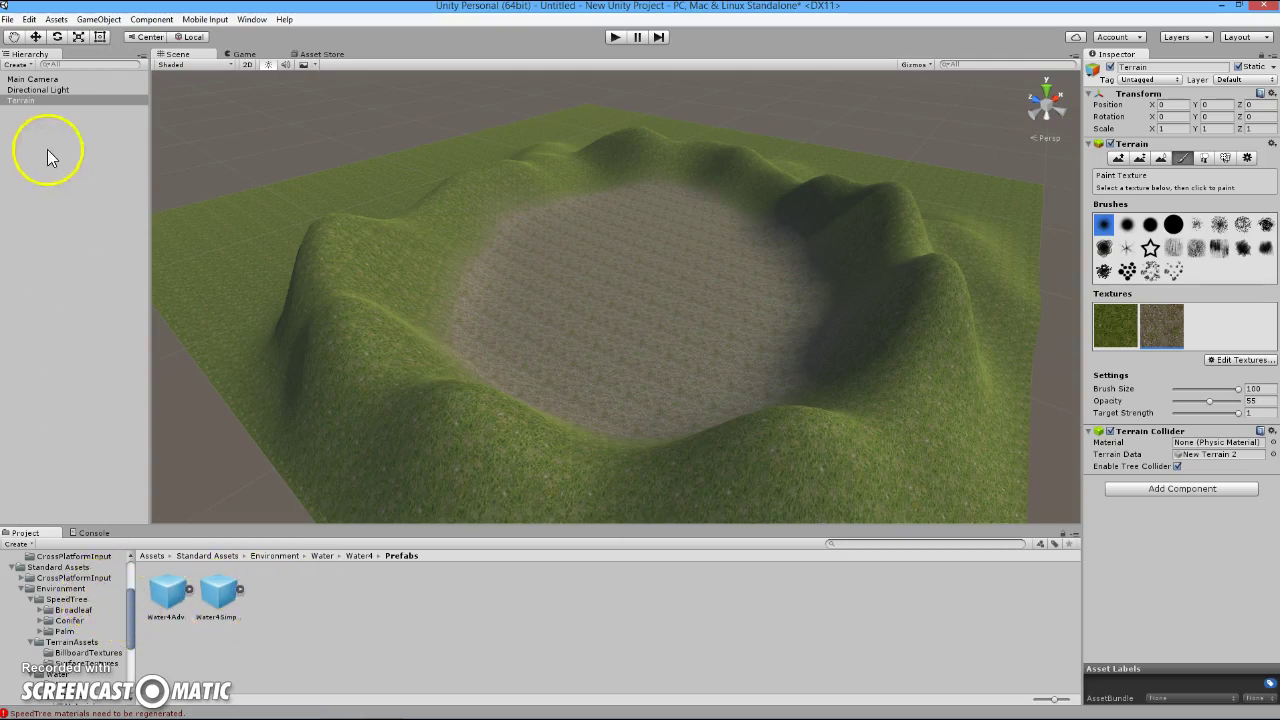
pyautogui.click(7, 19)
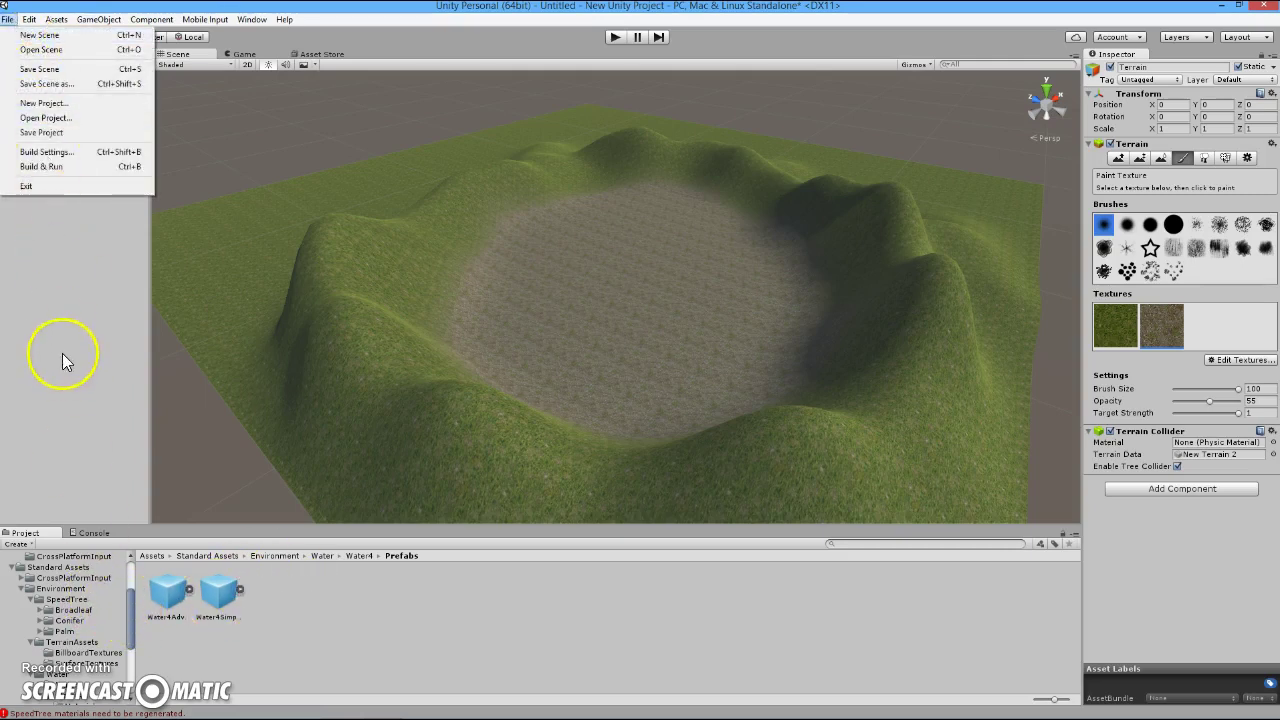
pyautogui.click(120, 605)
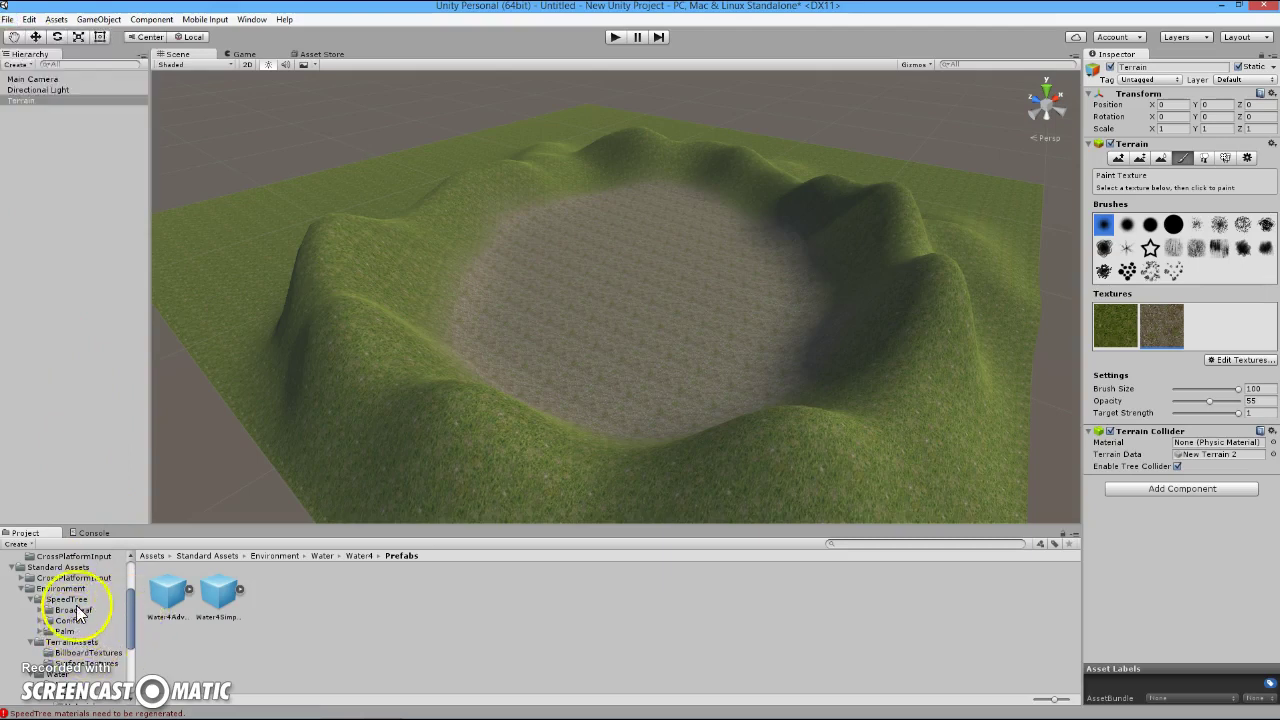
pyautogui.click(85, 663)
pyautogui.scroll(-2, 85, 665)
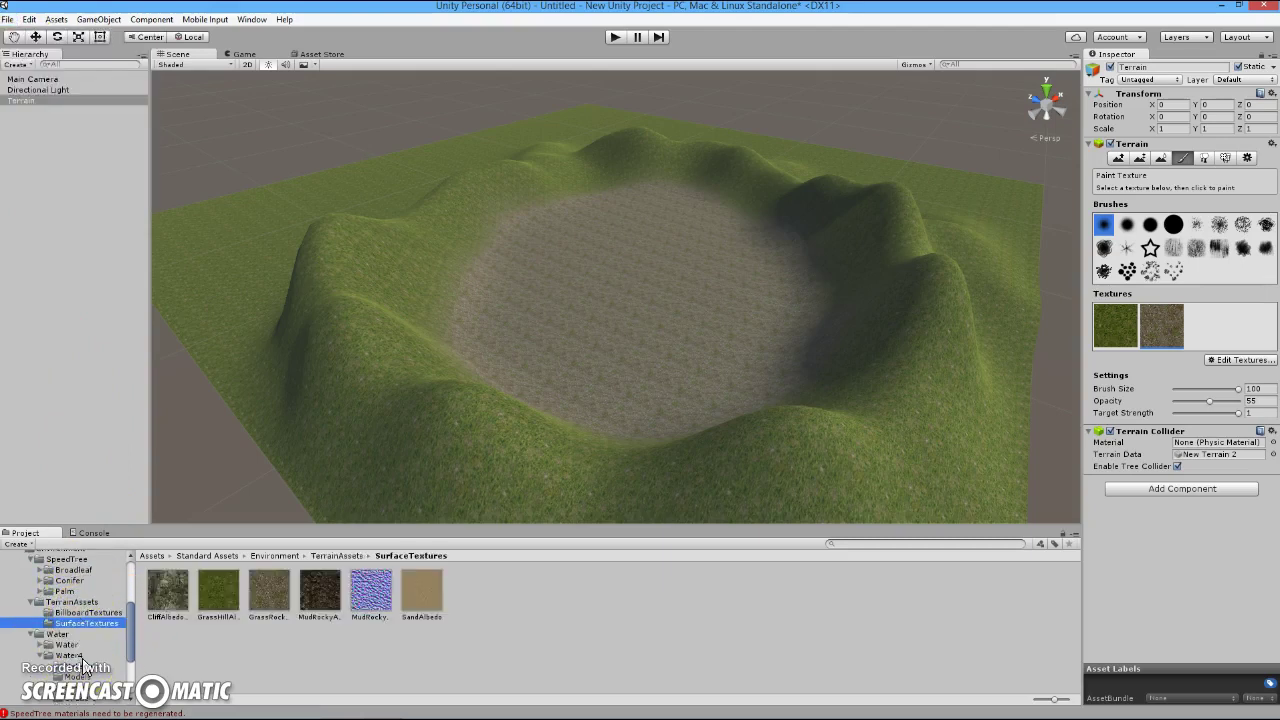
pyautogui.click(72, 655)
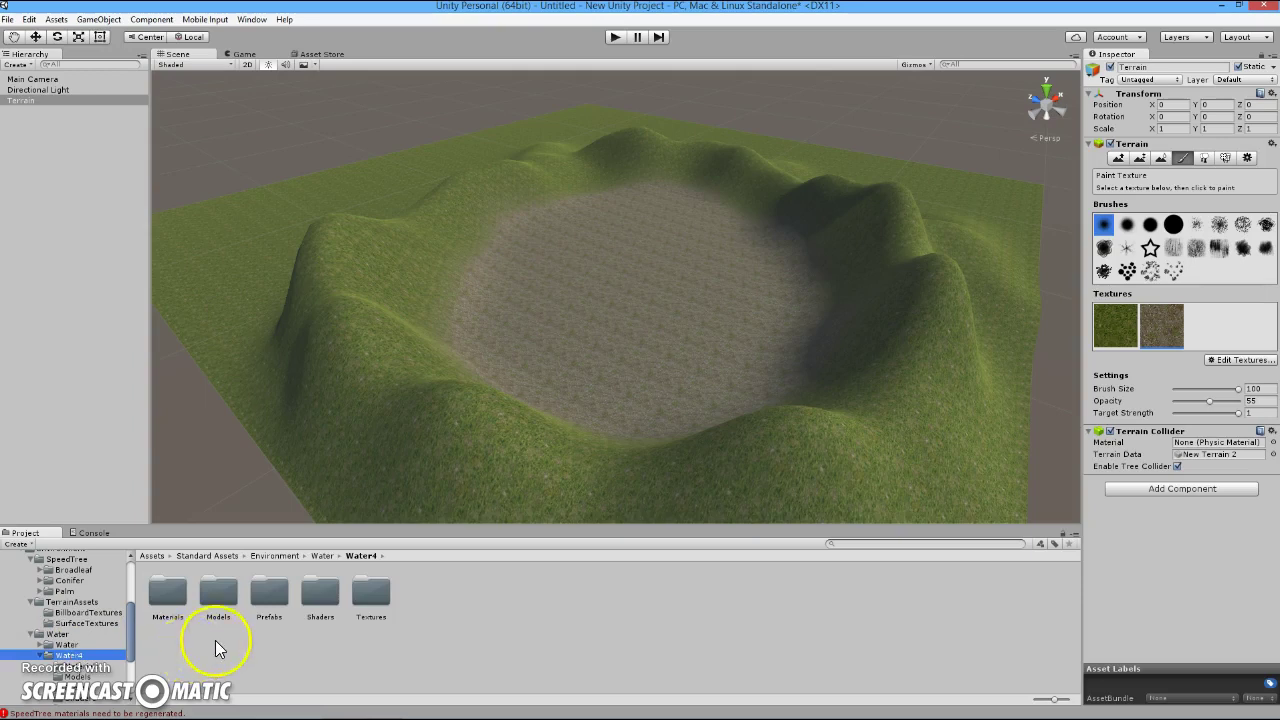
pyautogui.doubleClick(270, 598)
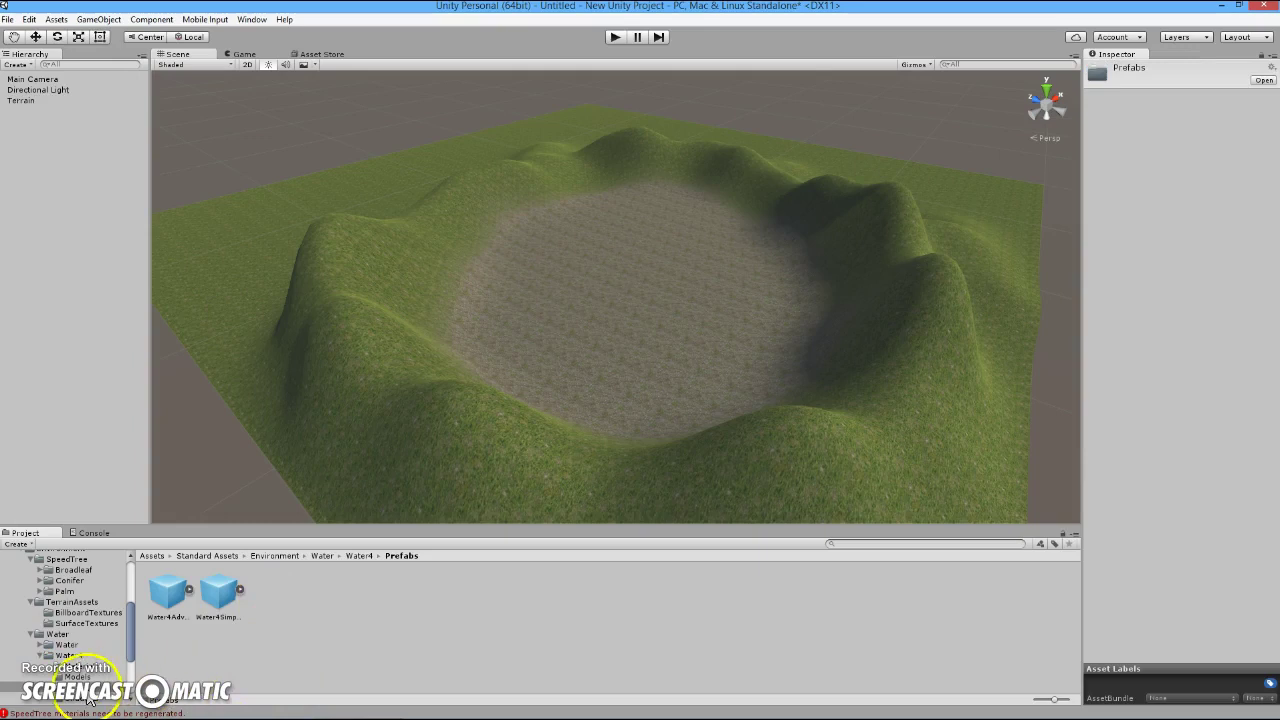
# Step: Drop the Water4Advanced prefab into the crater centre at 166.17, 1.5308, 168.41
pyautogui.moveTo(164, 606); pyautogui.dragTo(190, 658)
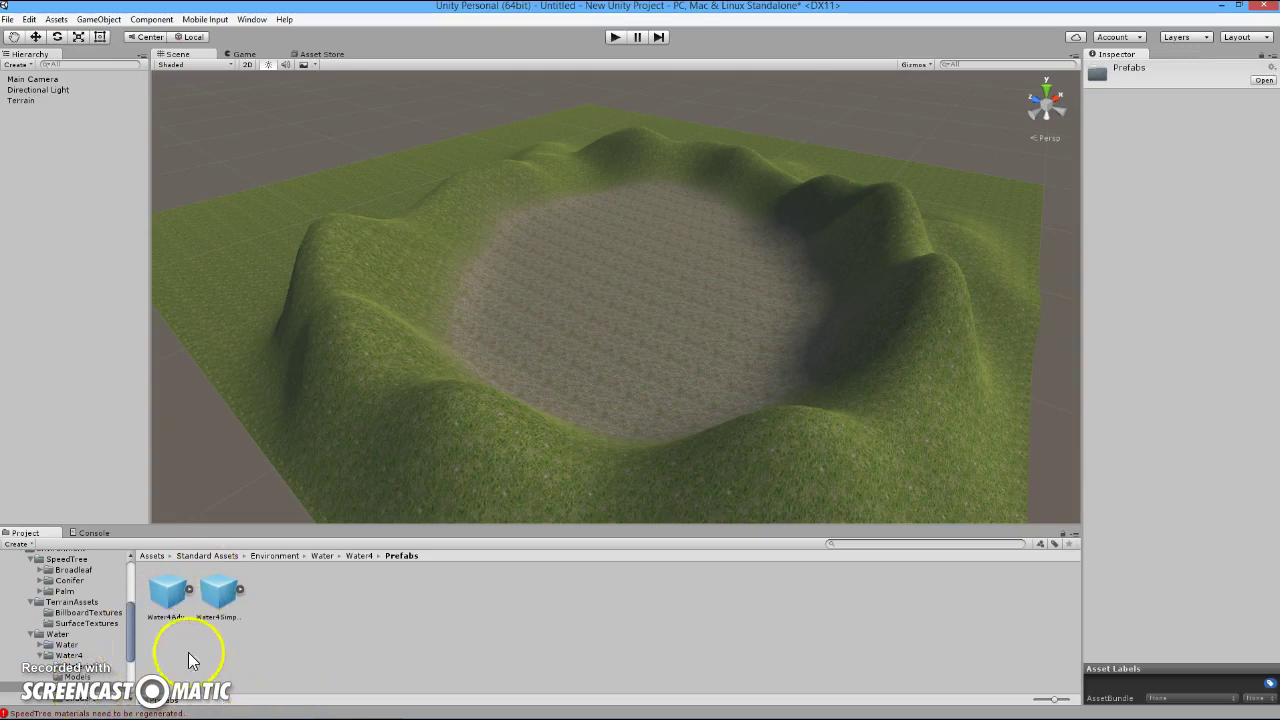
pyautogui.click(170, 601)
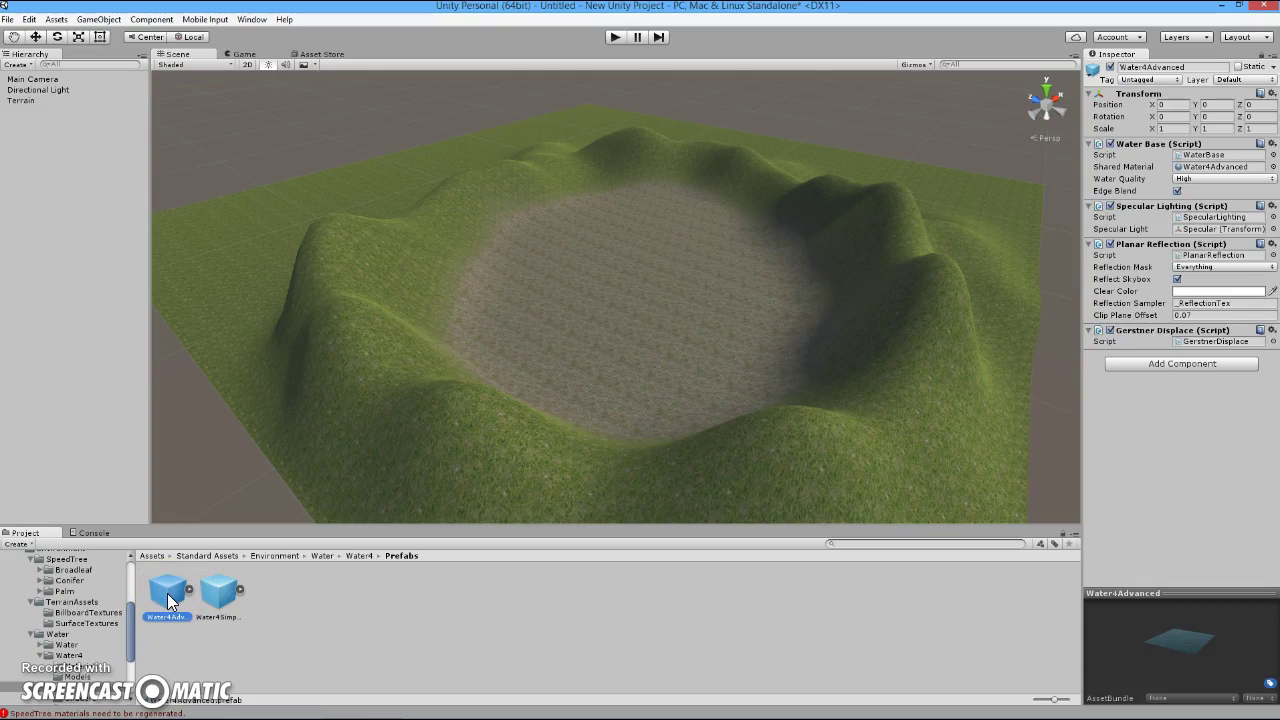
pyautogui.moveTo(167, 593); pyautogui.dragTo(559, 358)
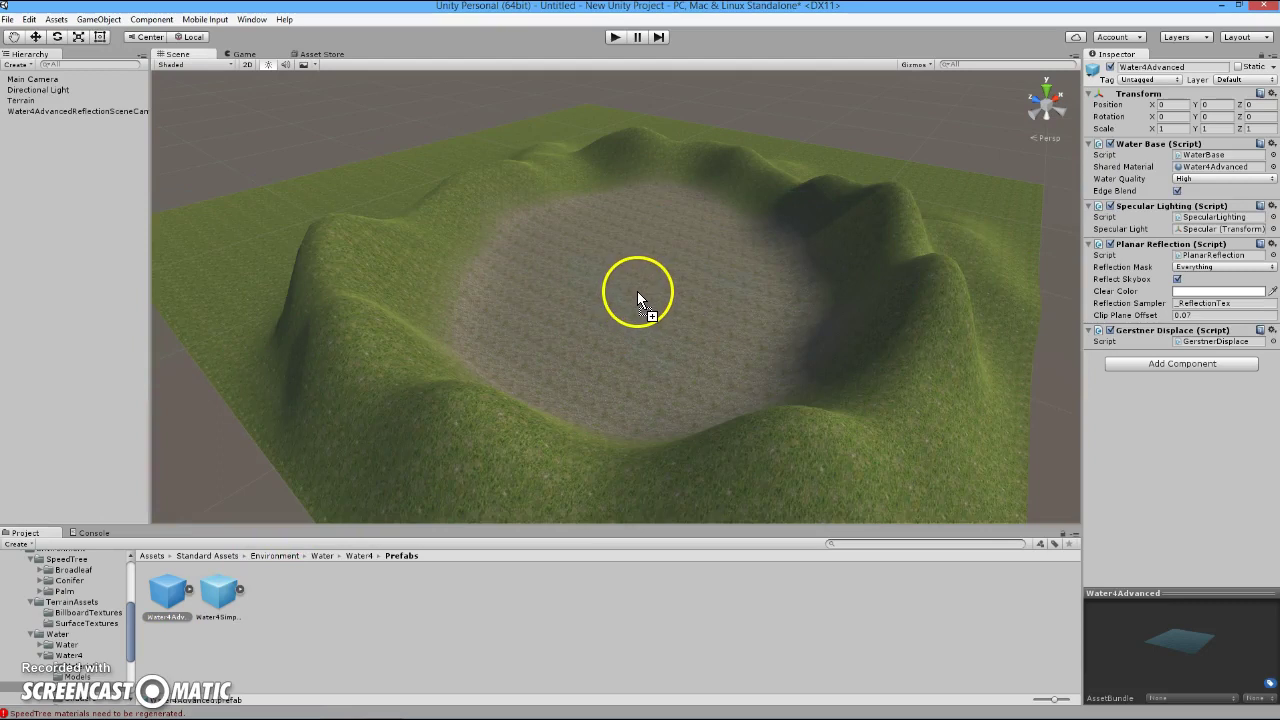
pyautogui.moveTo(638, 293); pyautogui.dragTo(638, 293)
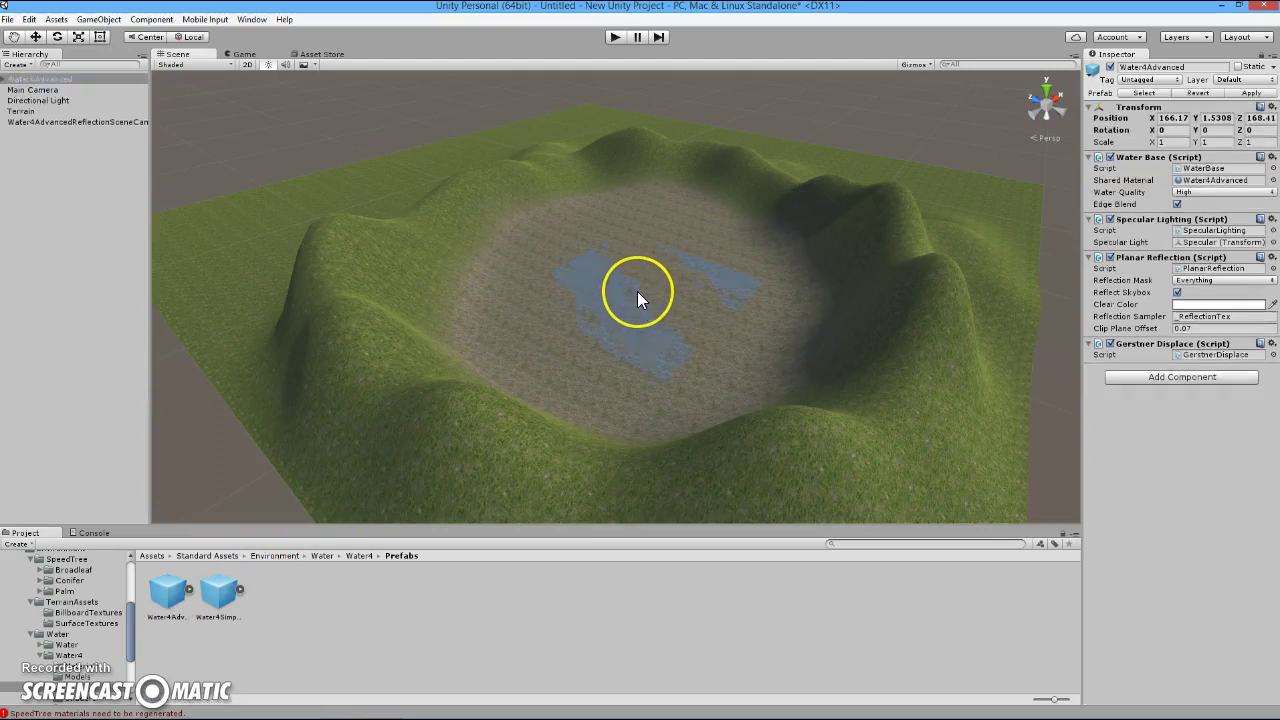
# Step: Scale the water plane to 2.2967 on X and 2.1142 on Z
pyautogui.click(80, 37)
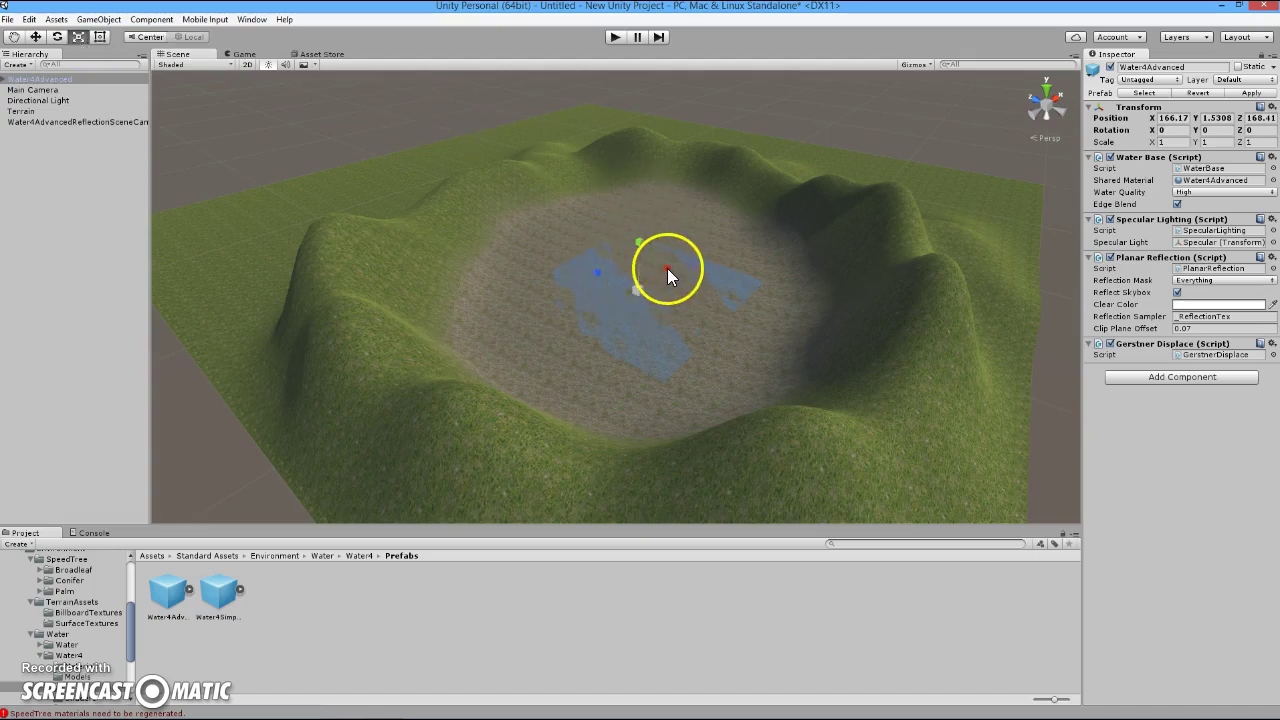
pyautogui.moveTo(667, 268); pyautogui.dragTo(702, 231)
pyautogui.moveTo(634, 268); pyautogui.dragTo(556, 262)
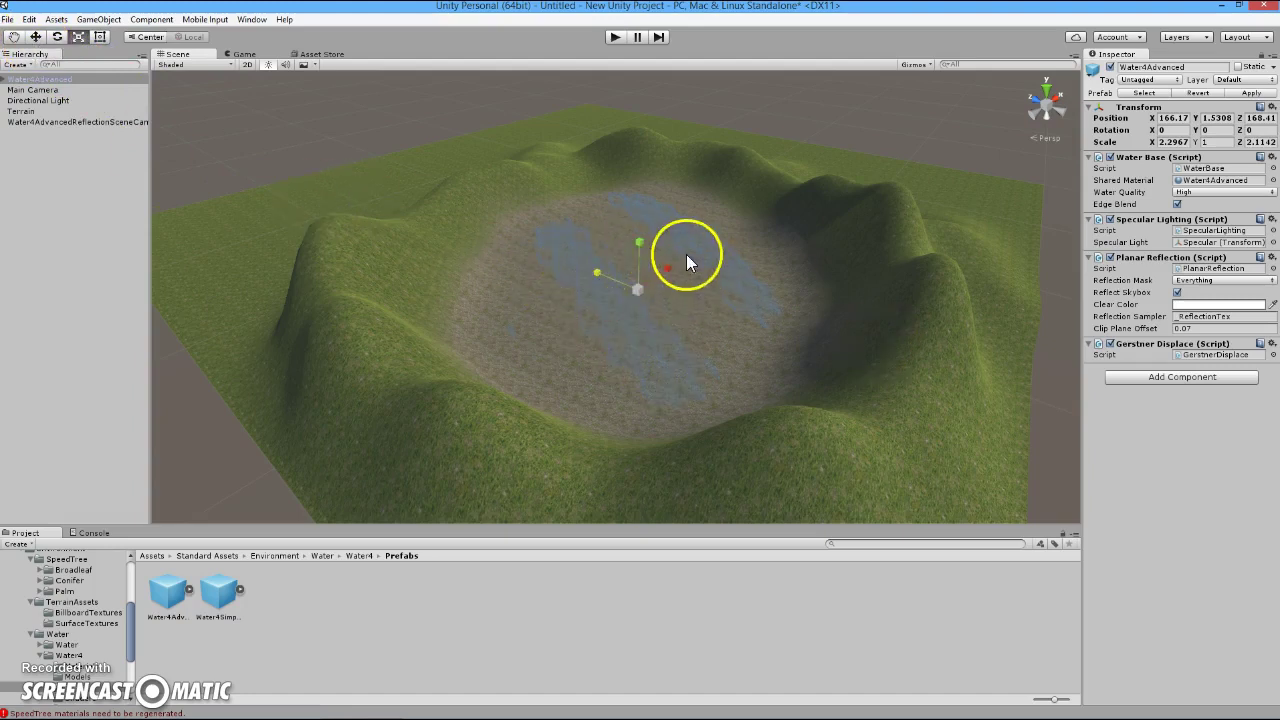
# Step: Raise the water to Y 12 and enlarge it to scale 2.4929, 1, 2.3931
pyautogui.click(36, 38)
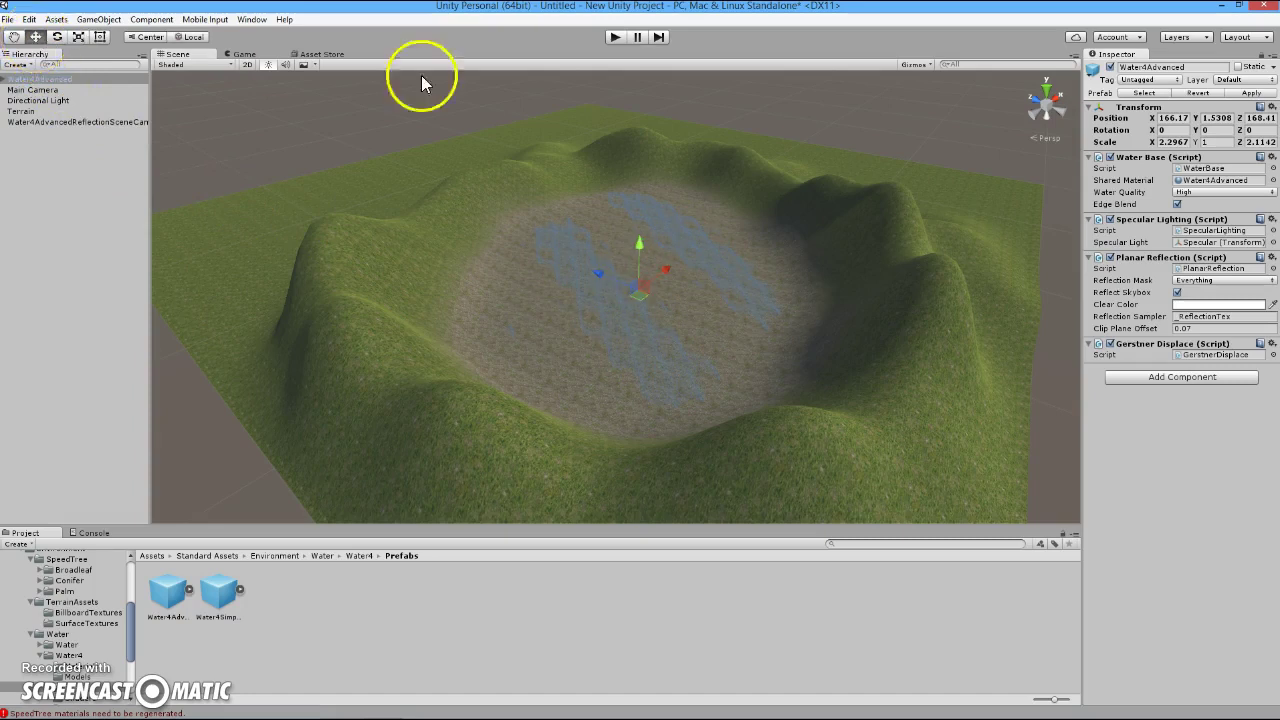
pyautogui.moveTo(643, 256); pyautogui.dragTo(585, 245)
pyautogui.click(78, 36)
pyautogui.moveTo(578, 248); pyautogui.dragTo(654, 241)
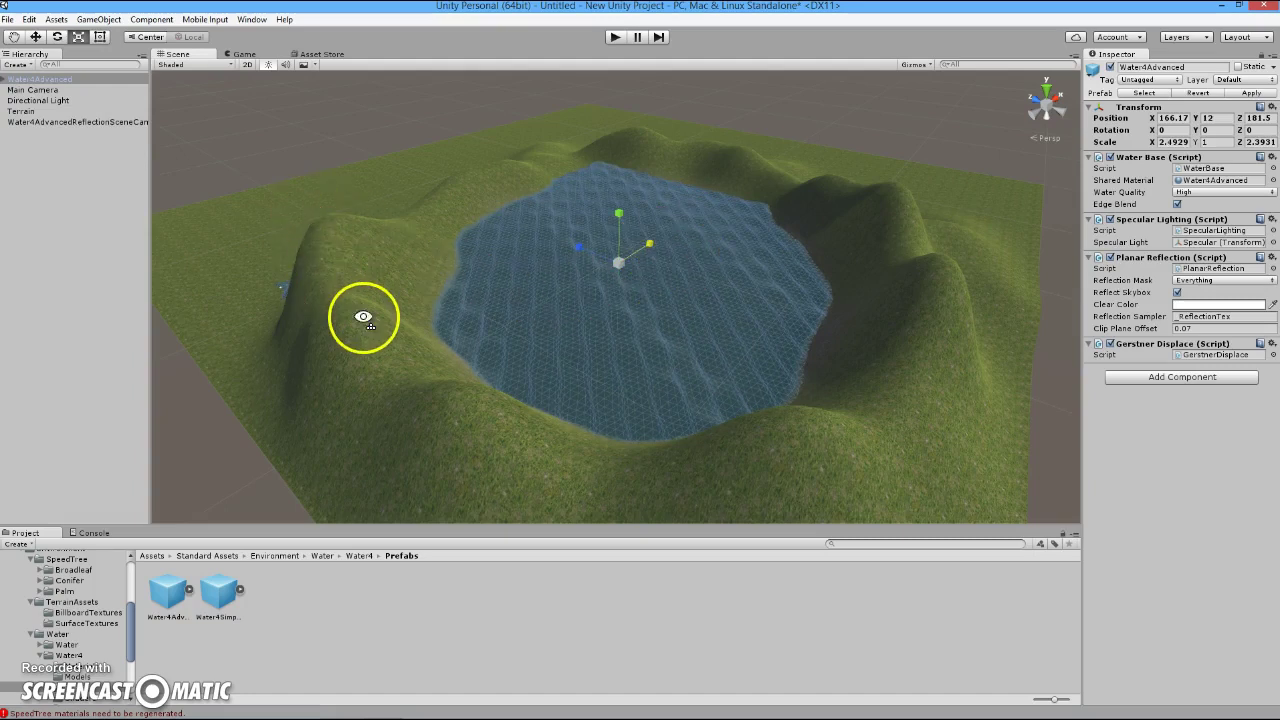
# Step: Zoom, pan and orbit the Scene view to inspect the lake within the terrain
pyautogui.scroll(3, 366, 314)
pyautogui.press('q')
pyautogui.moveTo(408, 331); pyautogui.dragTo(430, 316)
pyautogui.press('r')
pyautogui.keyDown('alt'); pyautogui.moveTo(732, 391); pyautogui.dragTo(611, 416); pyautogui.keyUp('alt')
# Step: Select the terrain and raise a tall hill along the lake's far shore with Raise/Lower Terrain
pyautogui.click(578, 395)
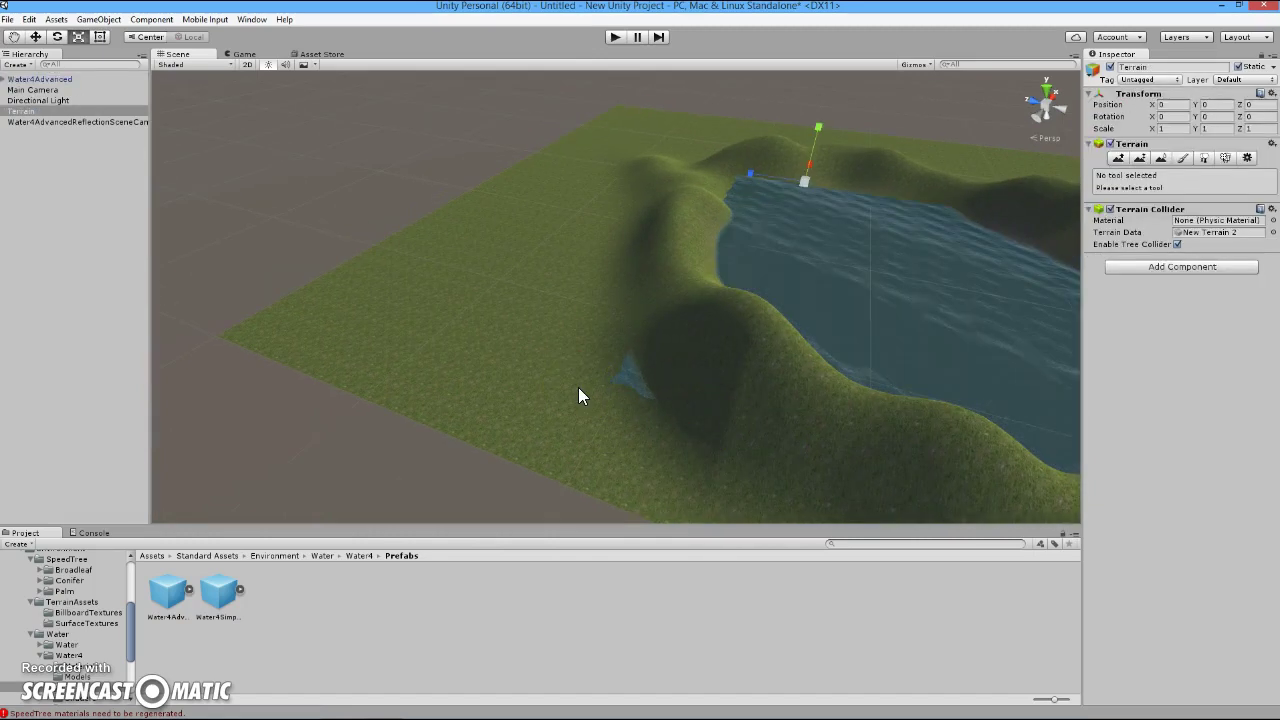
pyautogui.click(1119, 159)
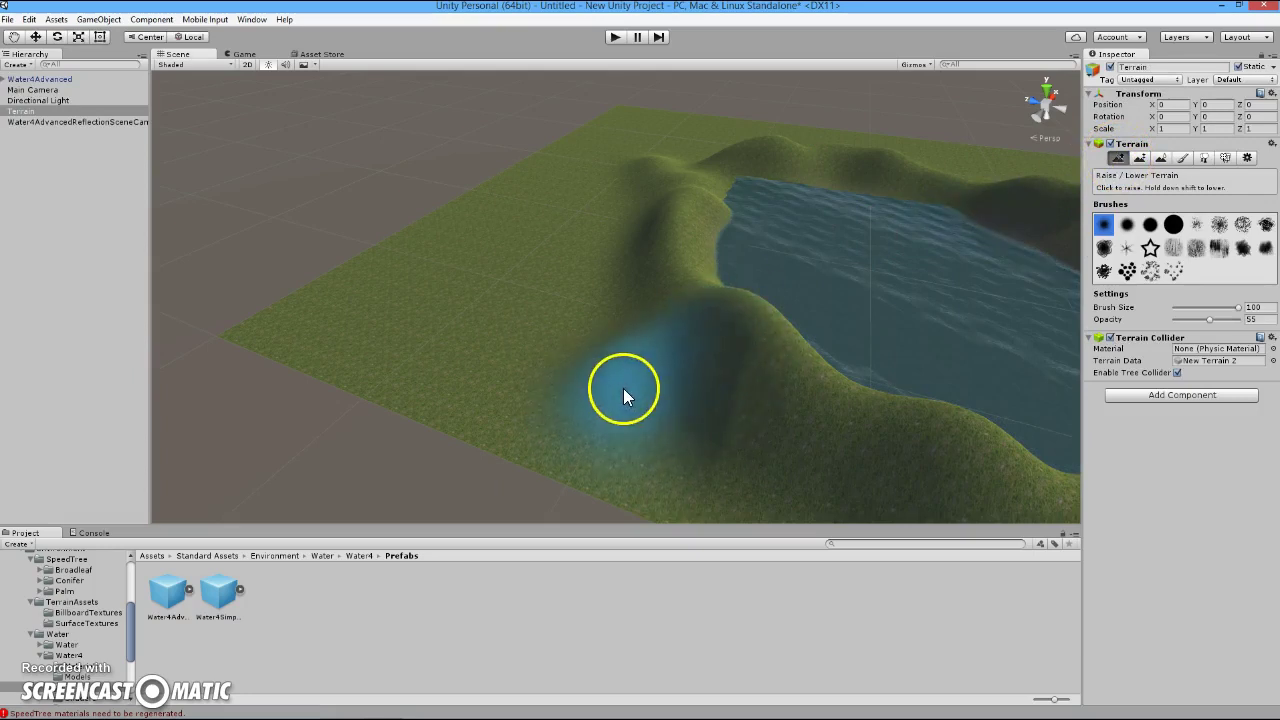
pyautogui.scroll(-10, 915, 431)
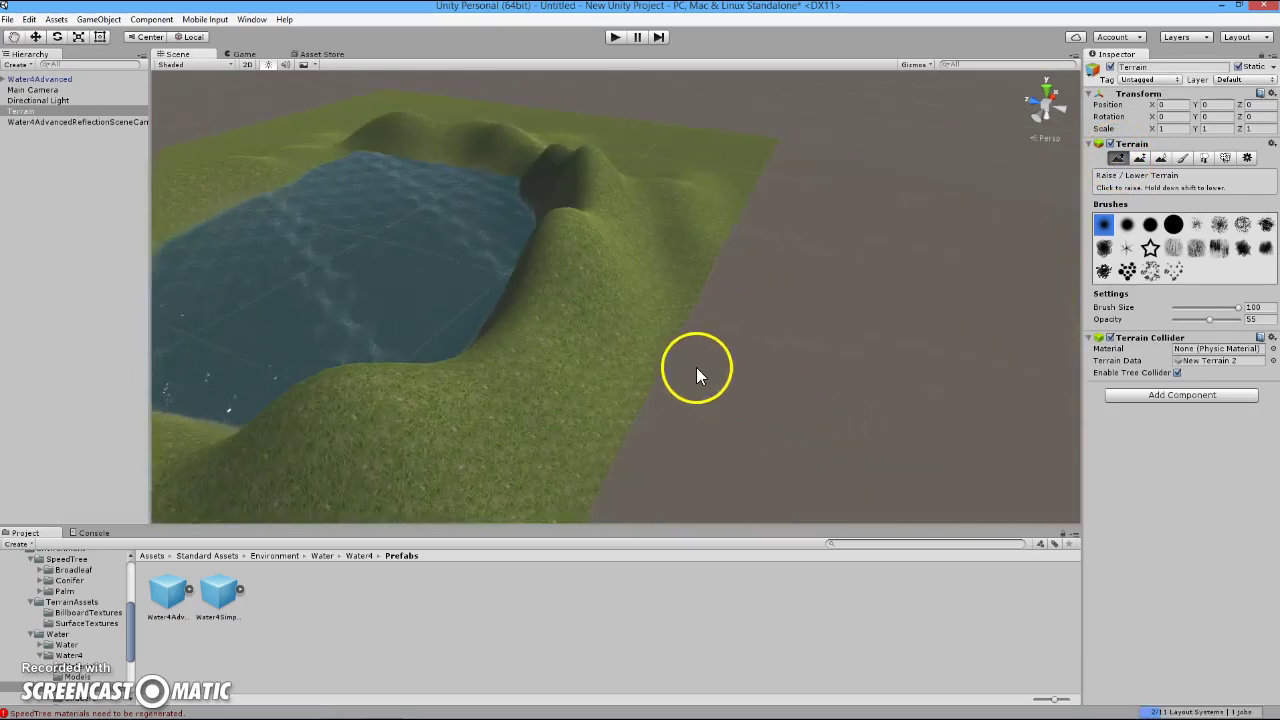
pyautogui.keyDown('alt'); pyautogui.moveTo(633, 322); pyautogui.dragTo(677, 374); pyautogui.keyUp('alt')
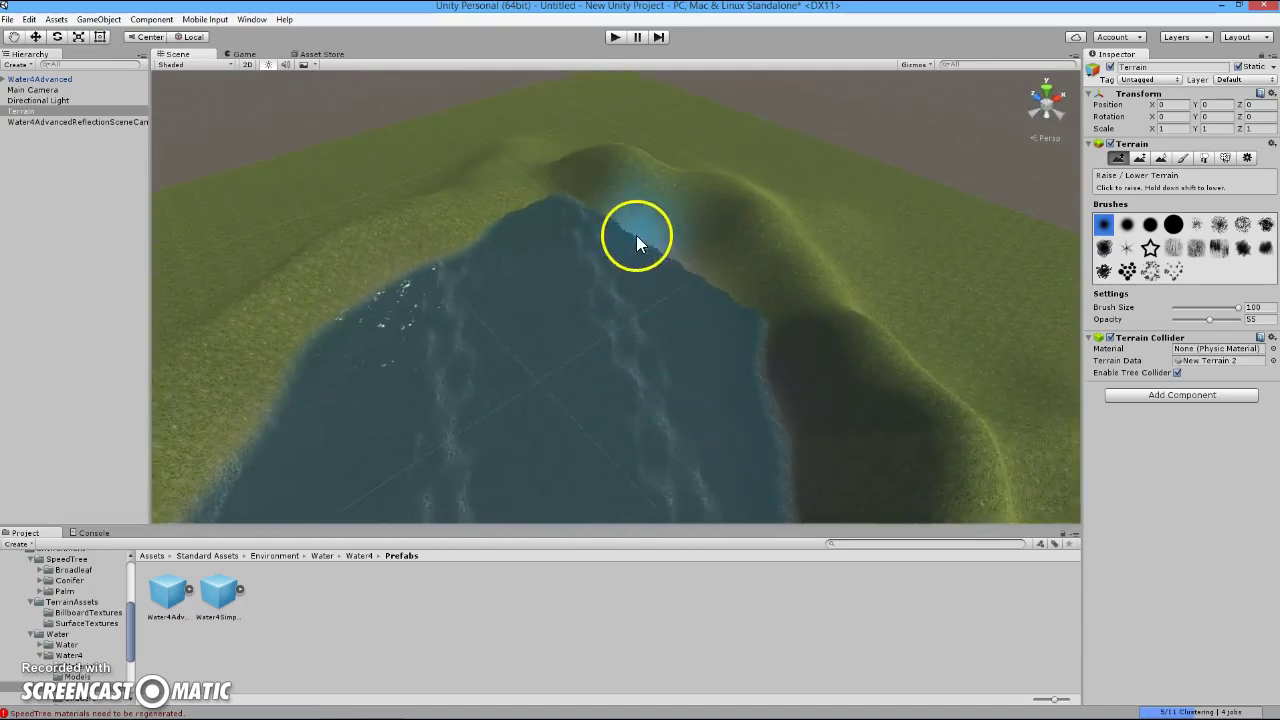
pyautogui.moveTo(524, 202)
pyautogui.mouseDown()
pyautogui.moveTo(467, 216)
pyautogui.moveTo(592, 194)
pyautogui.moveTo(685, 222)
pyautogui.moveTo(795, 299)
pyautogui.moveTo(897, 412)
pyautogui.moveTo(889, 370)
pyautogui.moveTo(907, 374)
pyautogui.moveTo(849, 366)
pyautogui.mouseUp()
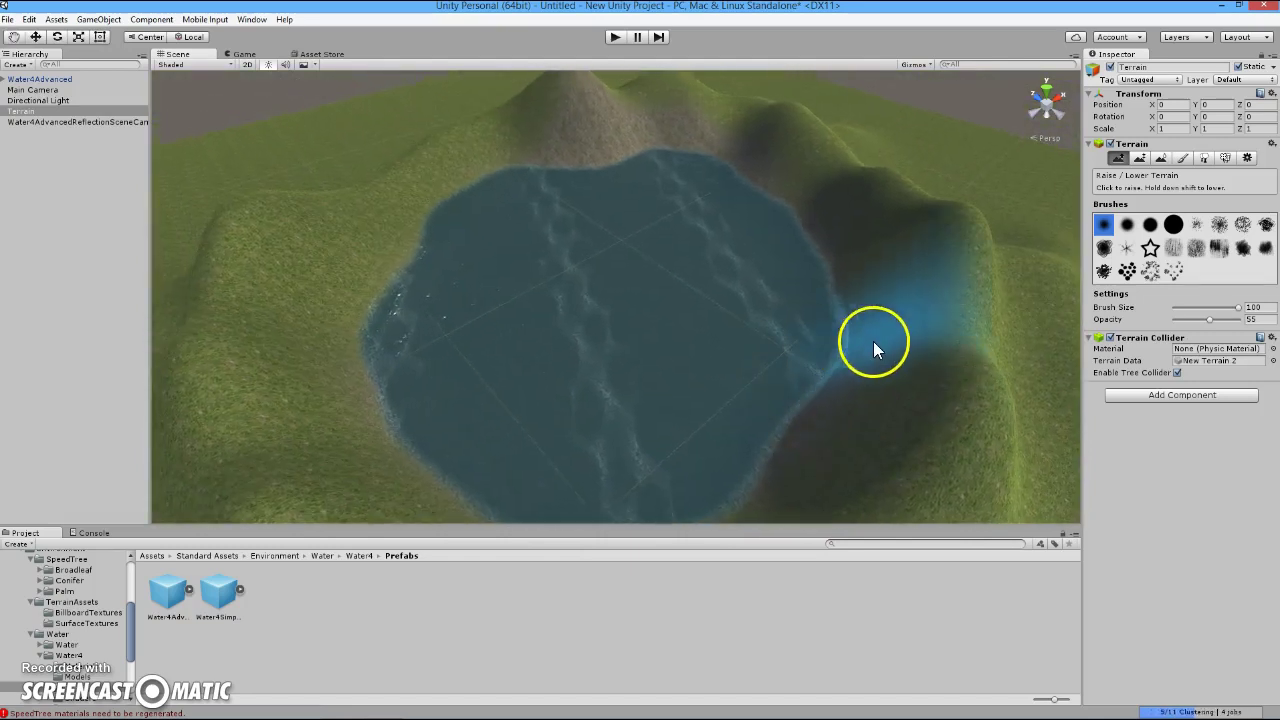
pyautogui.moveTo(640, 154)
pyautogui.keyDown('alt'); pyautogui.mouseDown()
pyautogui.moveTo(609, 171)
pyautogui.moveTo(651, 277)
pyautogui.moveTo(729, 305)
pyautogui.moveTo(569, 209)
pyautogui.mouseUp(); pyautogui.keyUp('alt')
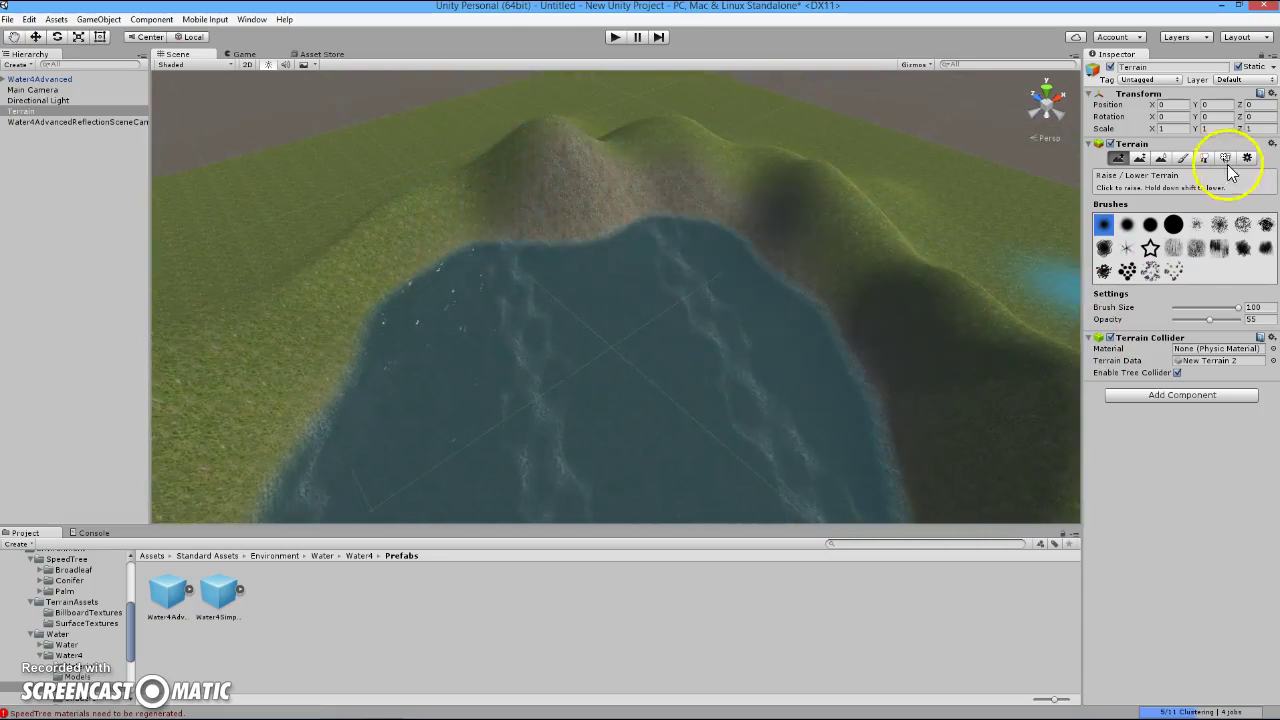
# Step: Paint the green grass texture over the rocky hilltop
pyautogui.click(1186, 158)
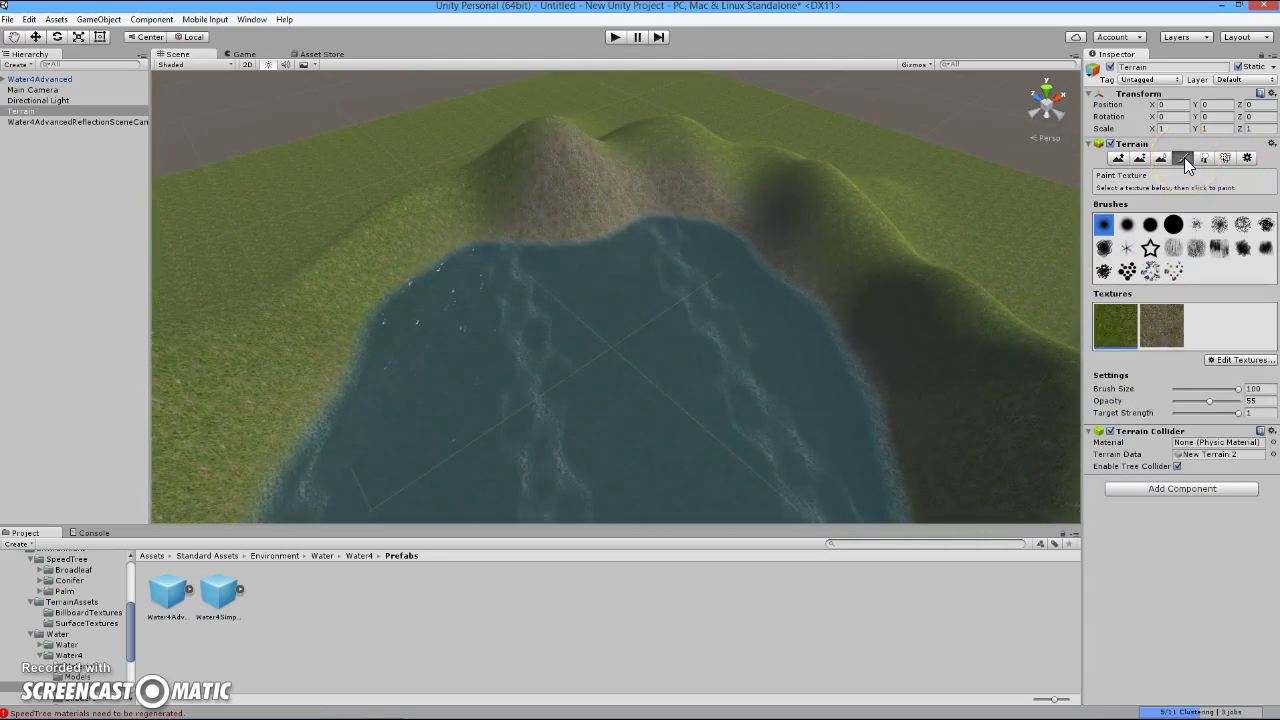
pyautogui.click(1116, 325)
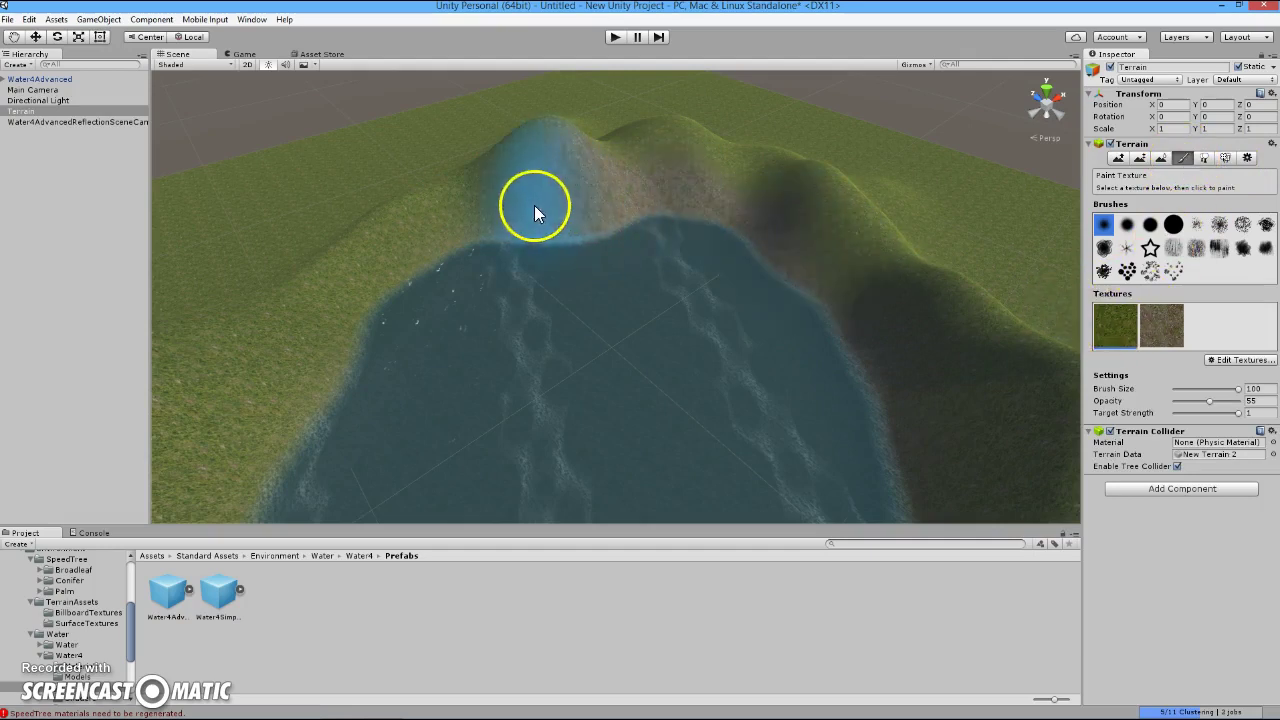
pyautogui.moveTo(527, 198)
pyautogui.mouseDown()
pyautogui.moveTo(679, 161)
pyautogui.moveTo(744, 165)
pyautogui.moveTo(782, 208)
pyautogui.mouseUp()
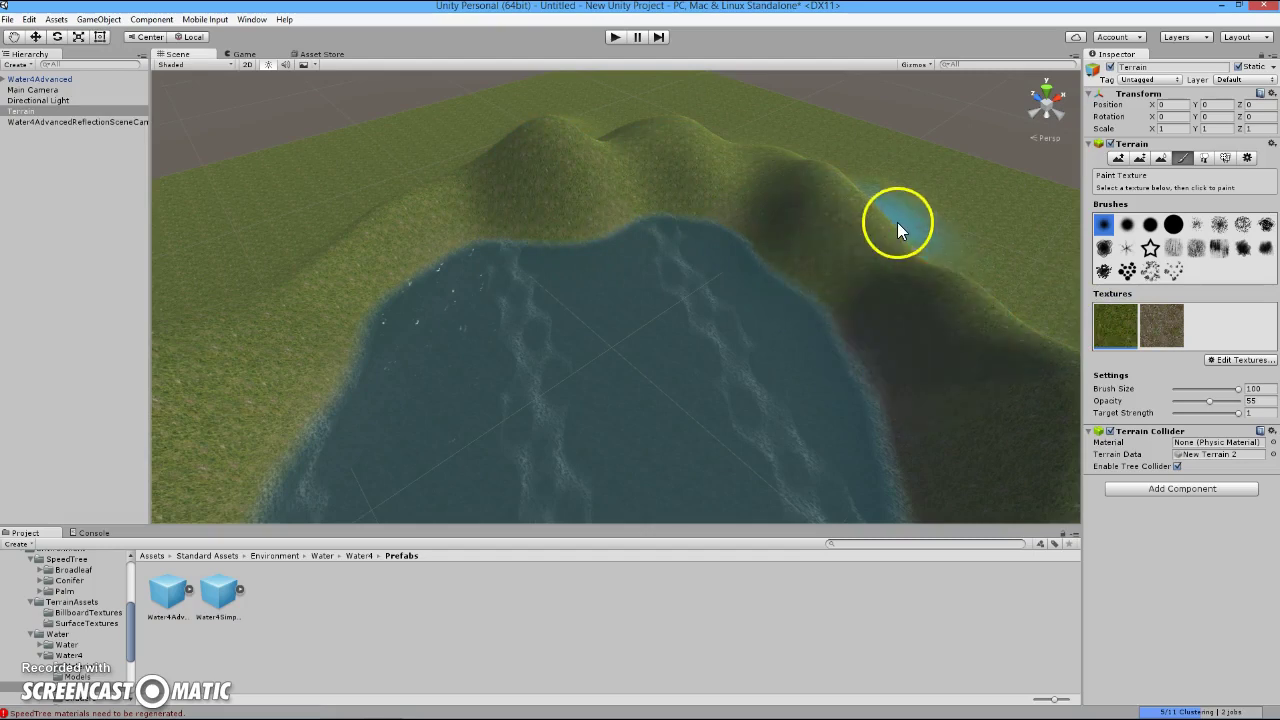
# Step: Paint the brown rocky texture along the lake shoreline
pyautogui.click(1150, 337)
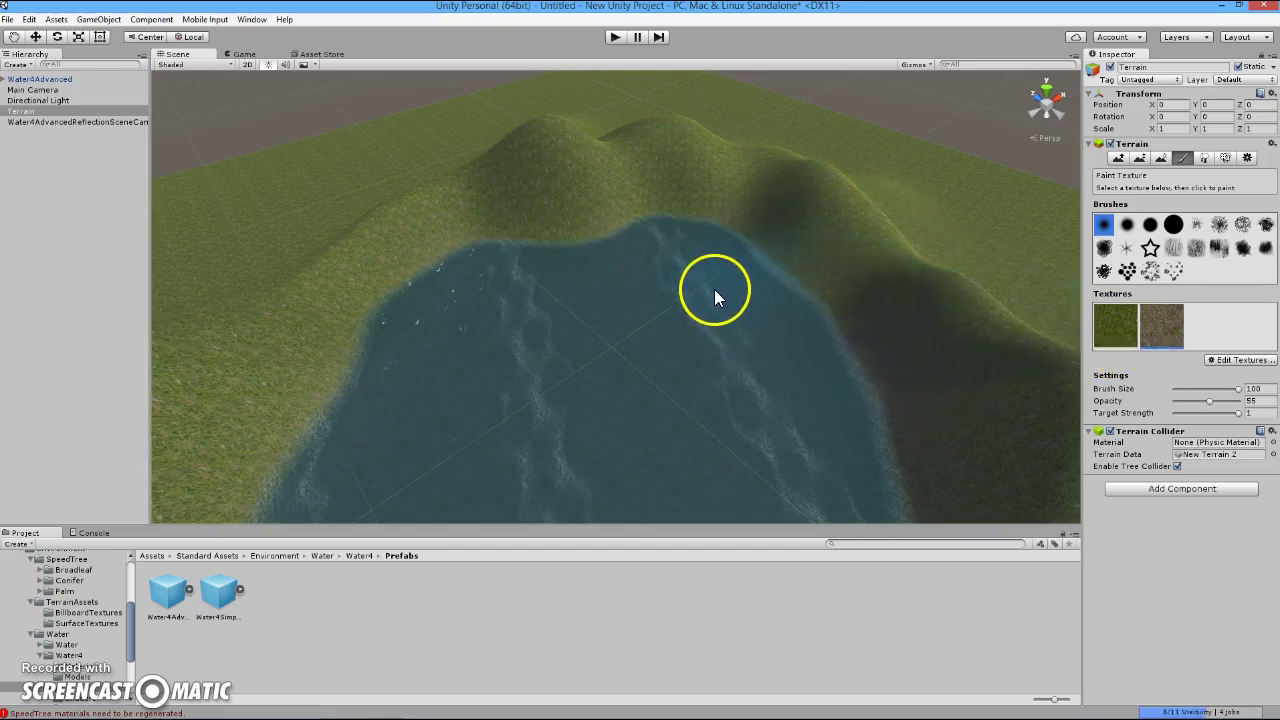
pyautogui.moveTo(691, 276)
pyautogui.mouseDown()
pyautogui.moveTo(651, 255)
pyautogui.moveTo(475, 300)
pyautogui.moveTo(456, 286)
pyautogui.moveTo(426, 311)
pyautogui.moveTo(391, 389)
pyautogui.mouseUp()
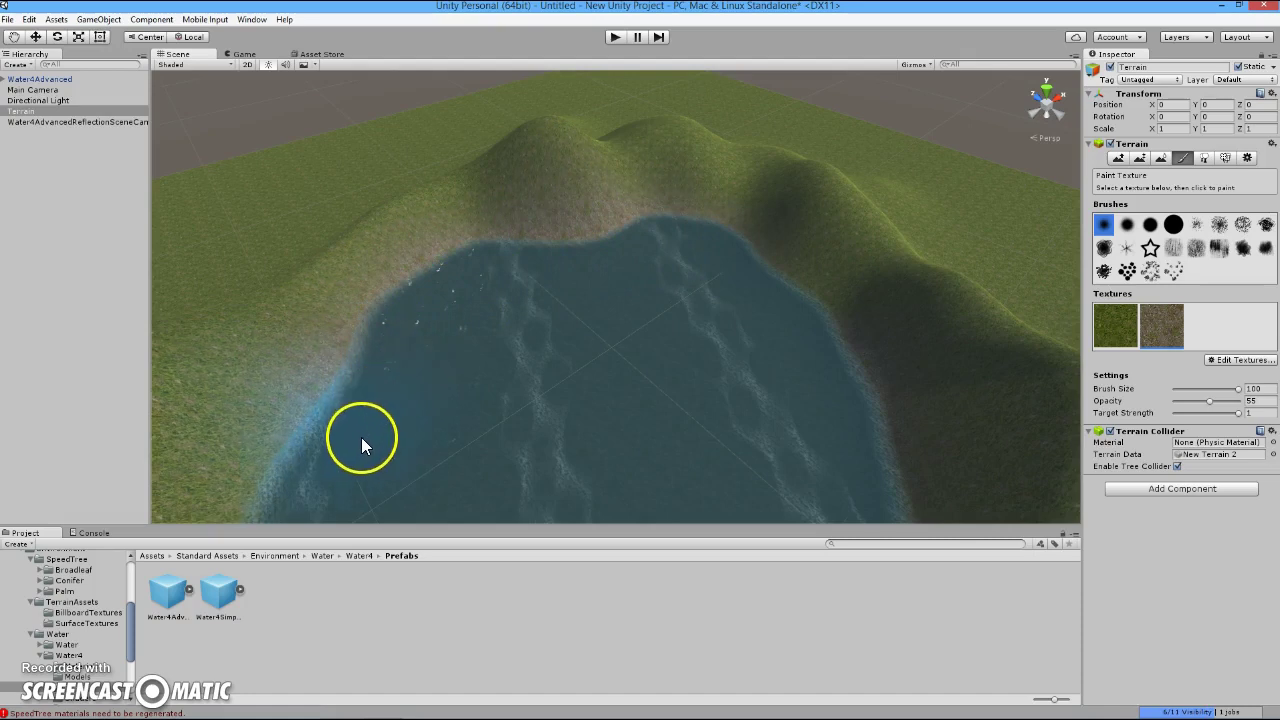
pyautogui.moveTo(354, 460); pyautogui.dragTo(474, 351, button='middle')
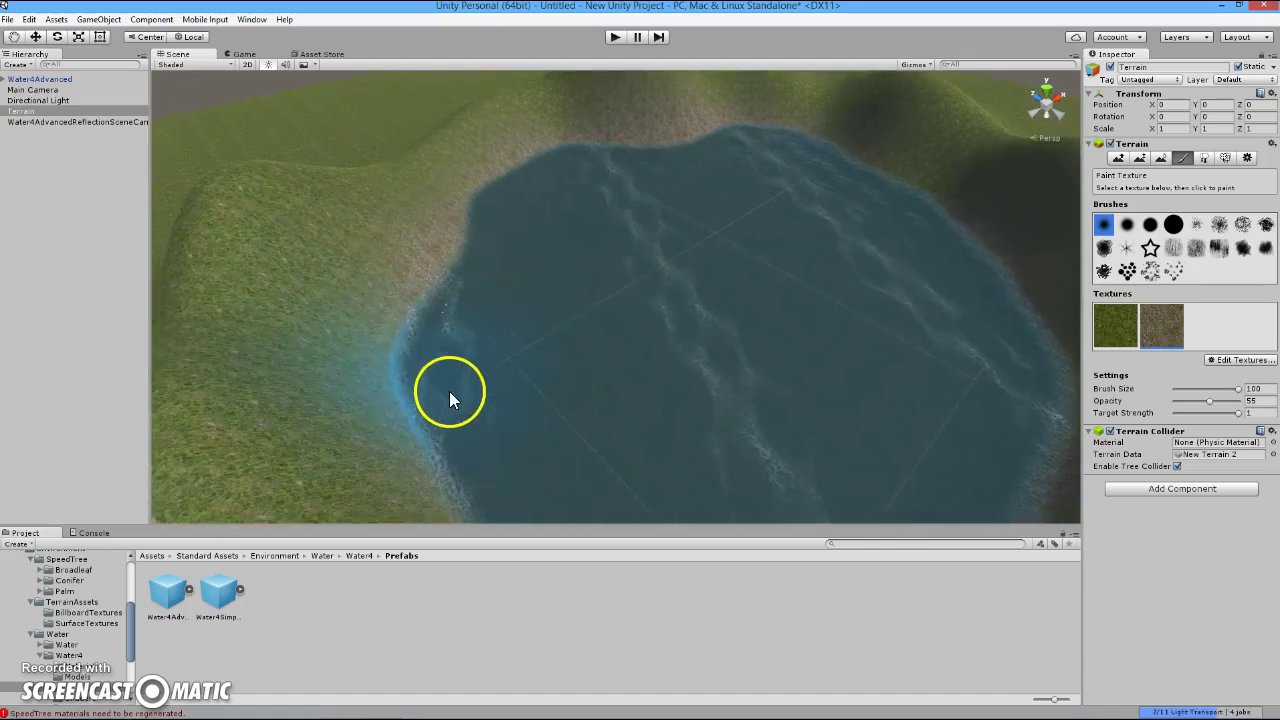
pyautogui.moveTo(469, 446); pyautogui.dragTo(660, 268, button='right')
# Step: Brush a brown rocky band onto the lower slopes of the far hillside beyond the water
pyautogui.moveTo(399, 199)
pyautogui.mouseDown(button='right')
pyautogui.moveTo(329, 206)
pyautogui.moveTo(506, 231)
pyautogui.moveTo(434, 257)
pyautogui.moveTo(543, 300)
pyautogui.moveTo(583, 283)
pyautogui.moveTo(718, 272)
pyautogui.moveTo(714, 234)
pyautogui.moveTo(811, 206)
pyautogui.moveTo(803, 266)
pyautogui.moveTo(811, 234)
pyautogui.moveTo(1198, 258)
pyautogui.moveTo(43, 257)
pyautogui.moveTo(646, 240)
pyautogui.moveTo(625, 256)
pyautogui.mouseUp(button='right')
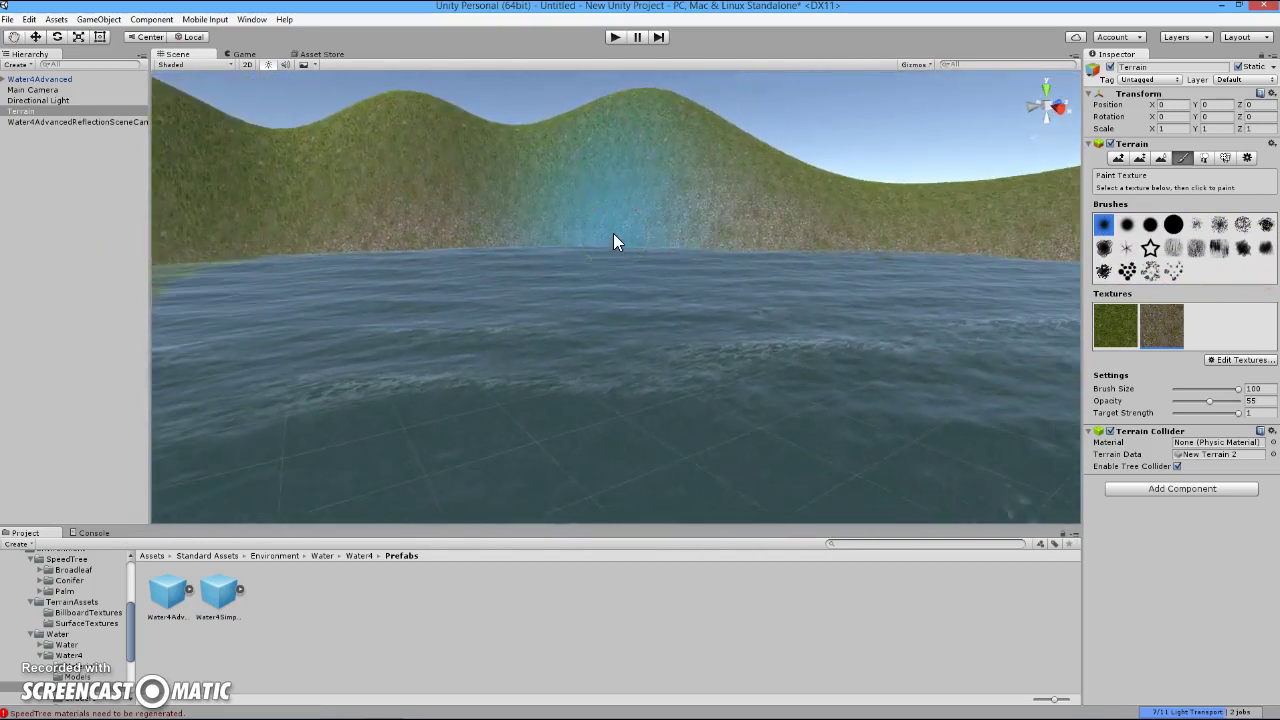
pyautogui.moveTo(614, 237)
pyautogui.mouseDown()
pyautogui.moveTo(586, 274)
pyautogui.moveTo(426, 381)
pyautogui.mouseUp()
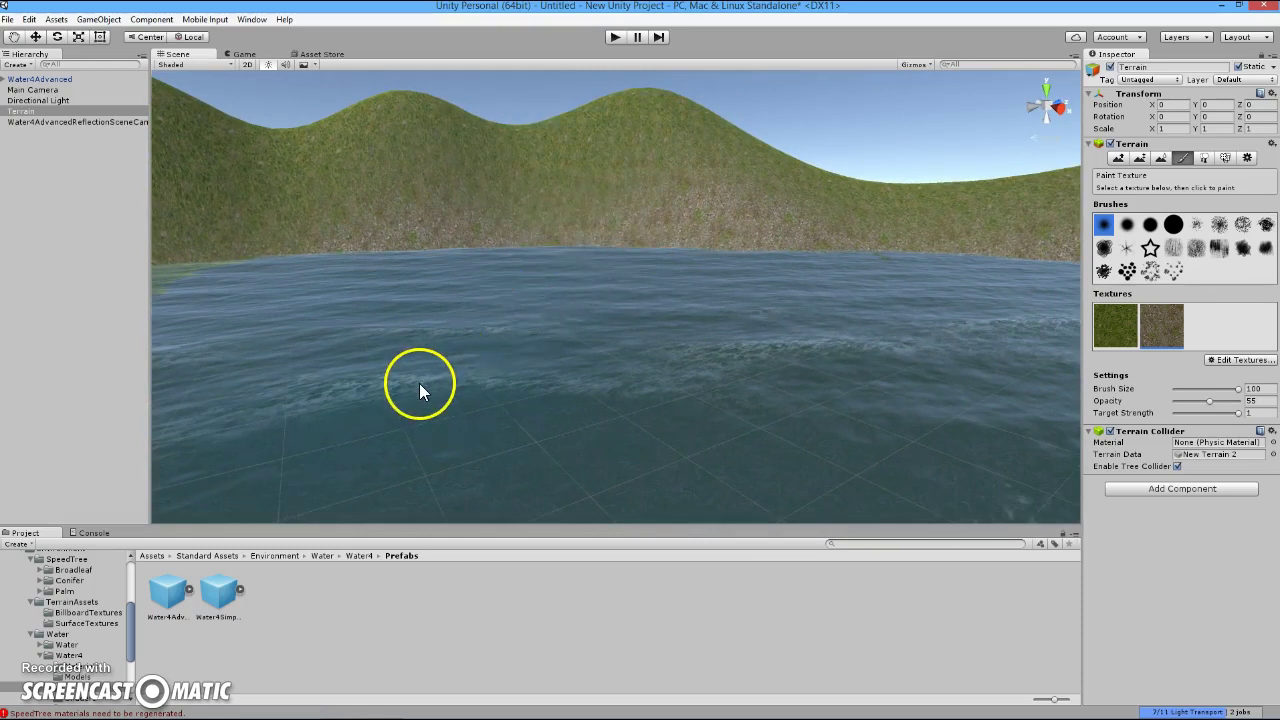
pyautogui.moveTo(277, 525)
pyautogui.mouseDown()
pyautogui.moveTo(60, 646)
pyautogui.moveTo(38, 688)
pyautogui.mouseUp()
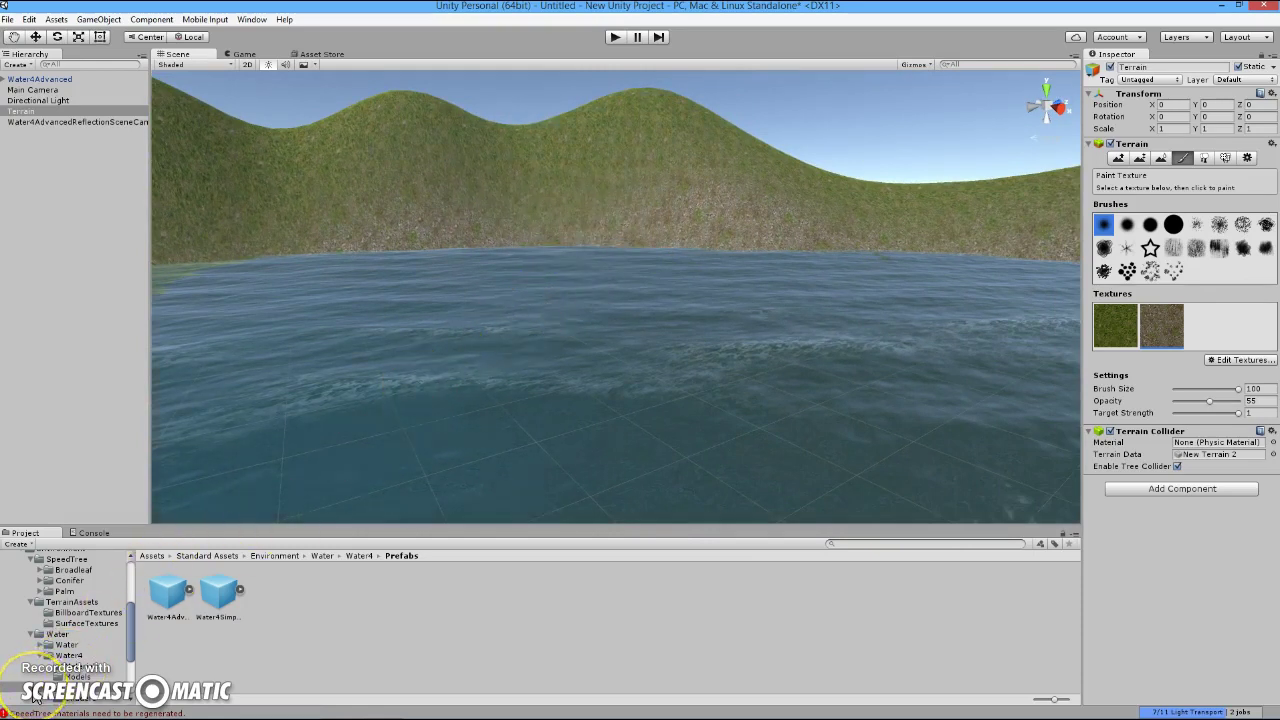